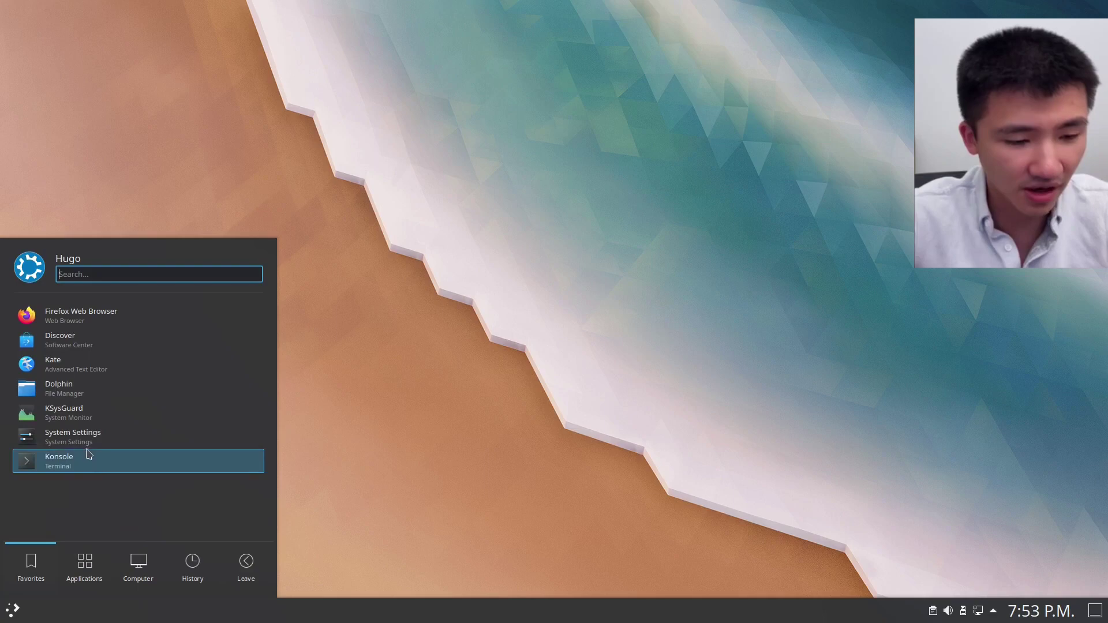
Download and install the WhiteSur Dark global theme, authorising with the account password
click(81, 437)
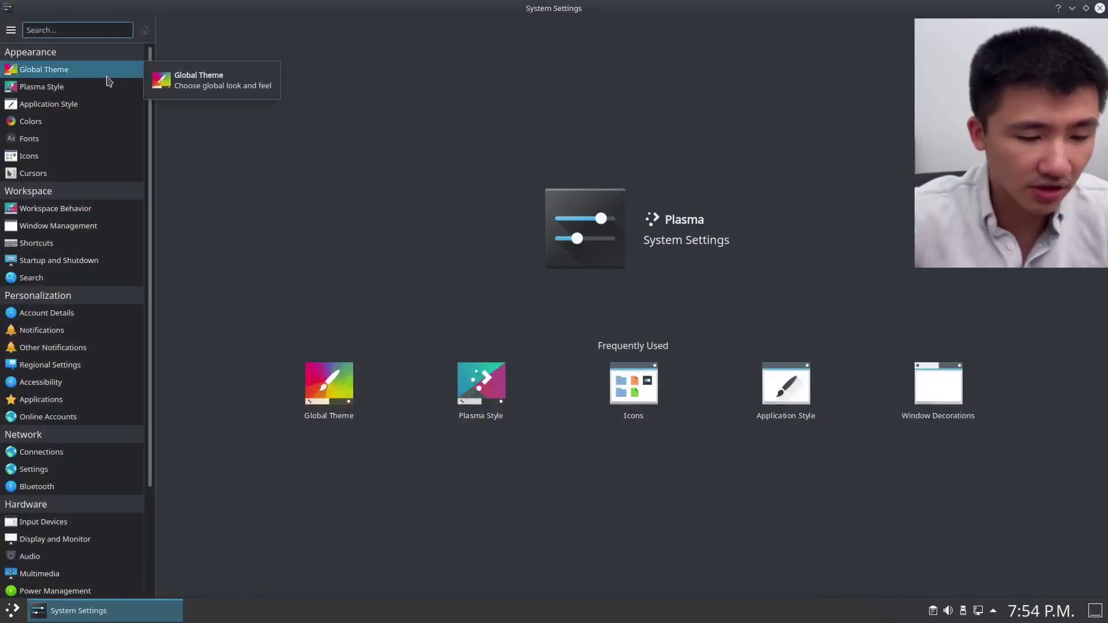
click(107, 76)
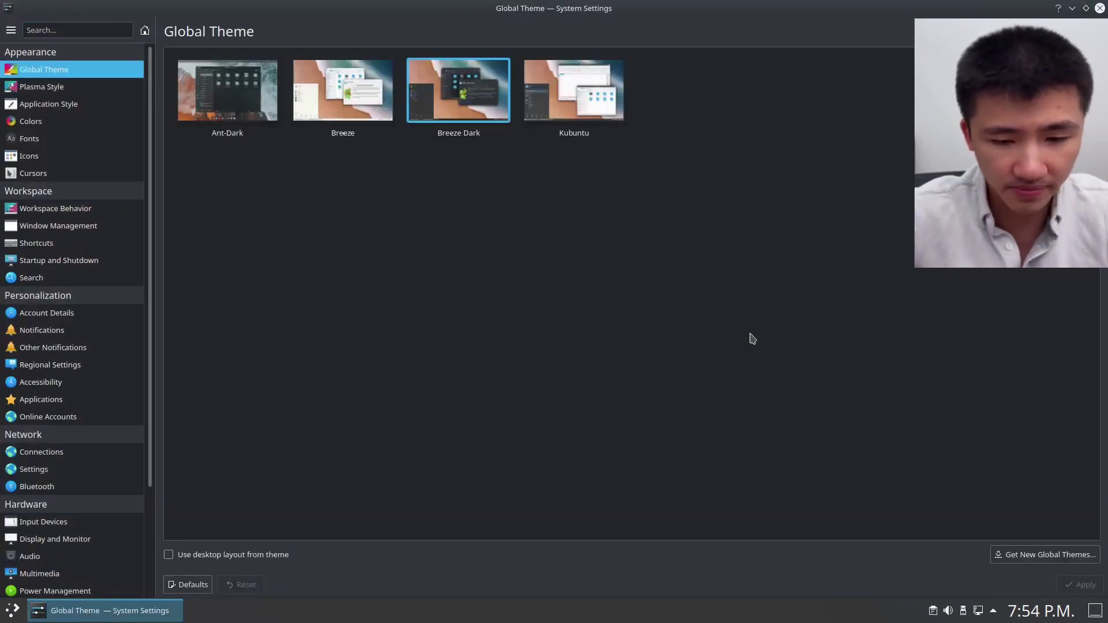
click(1031, 560)
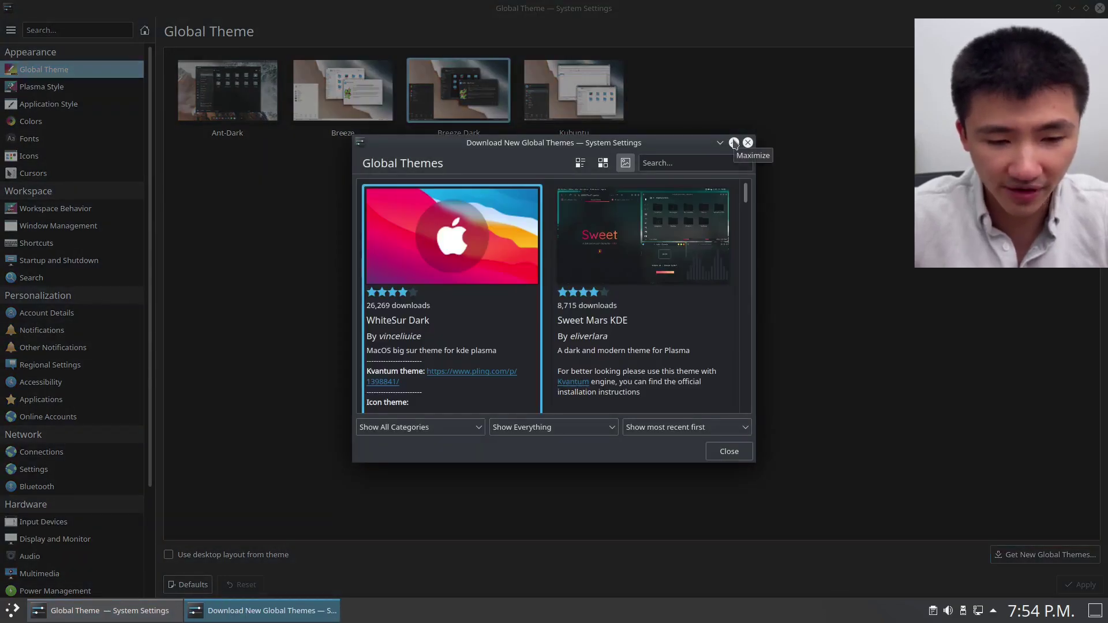
mouse_move(520, 303)
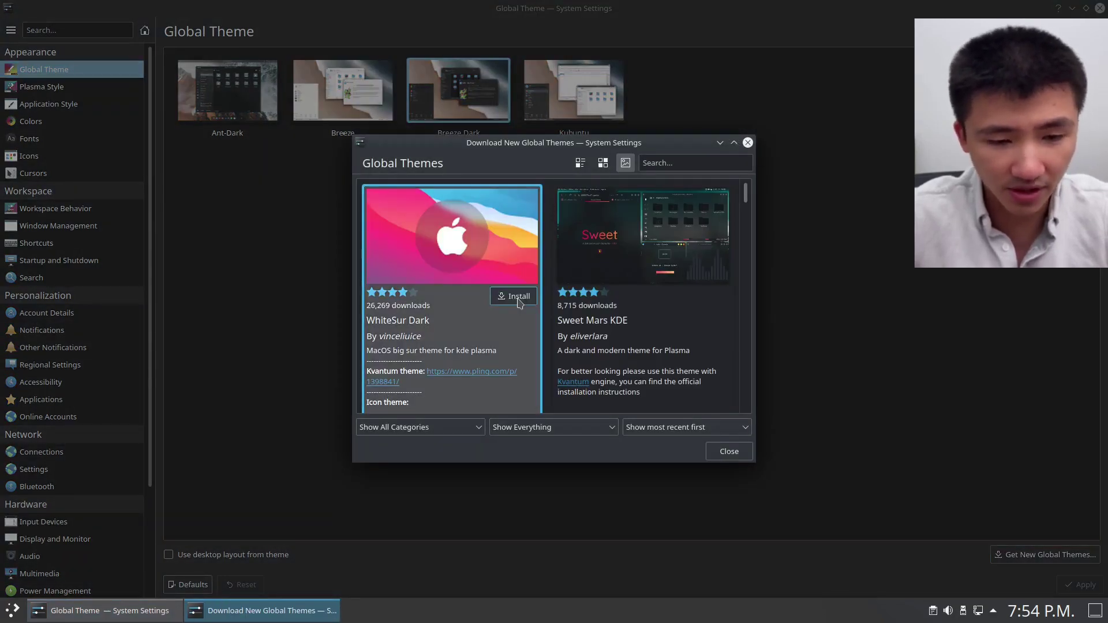
click(519, 300)
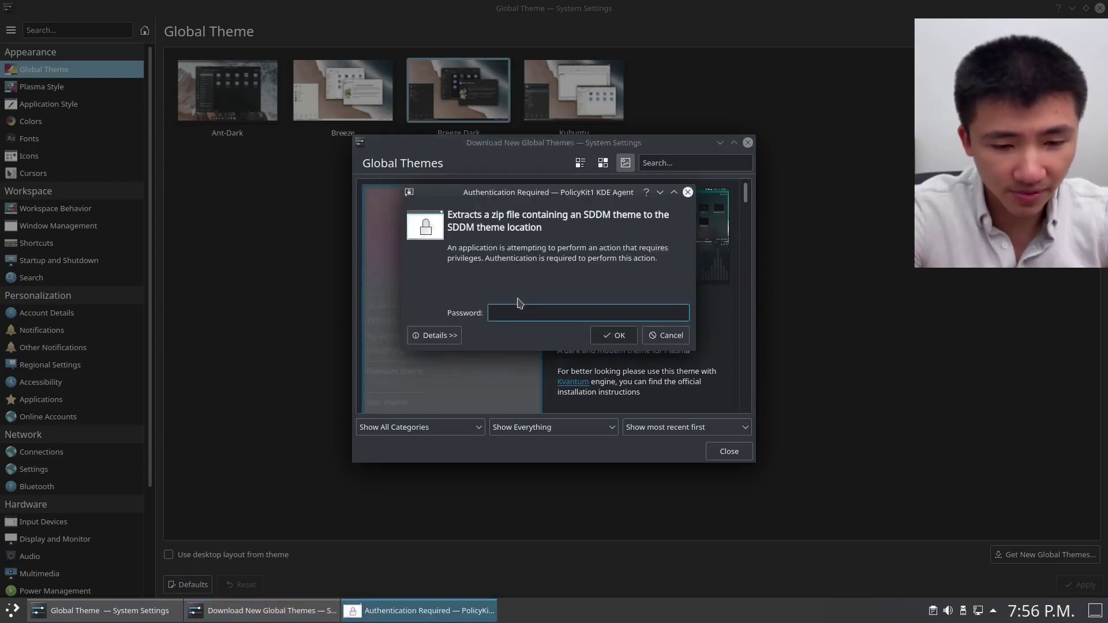
key(Return)
click(729, 451)
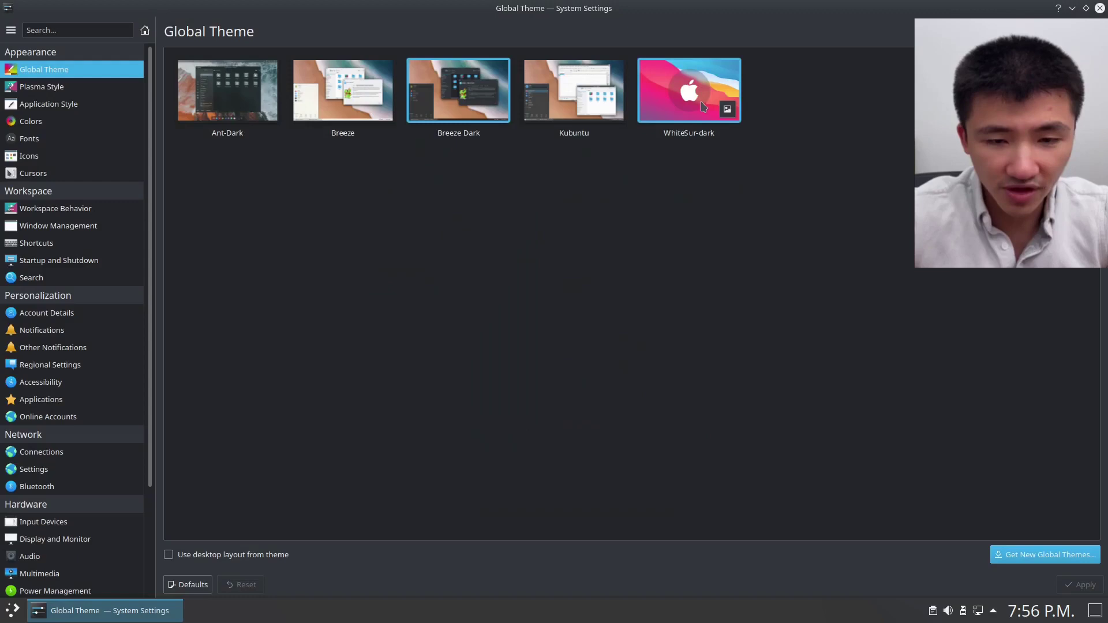
Select WhiteSur-dark and apply it as the global theme
click(701, 105)
click(1081, 584)
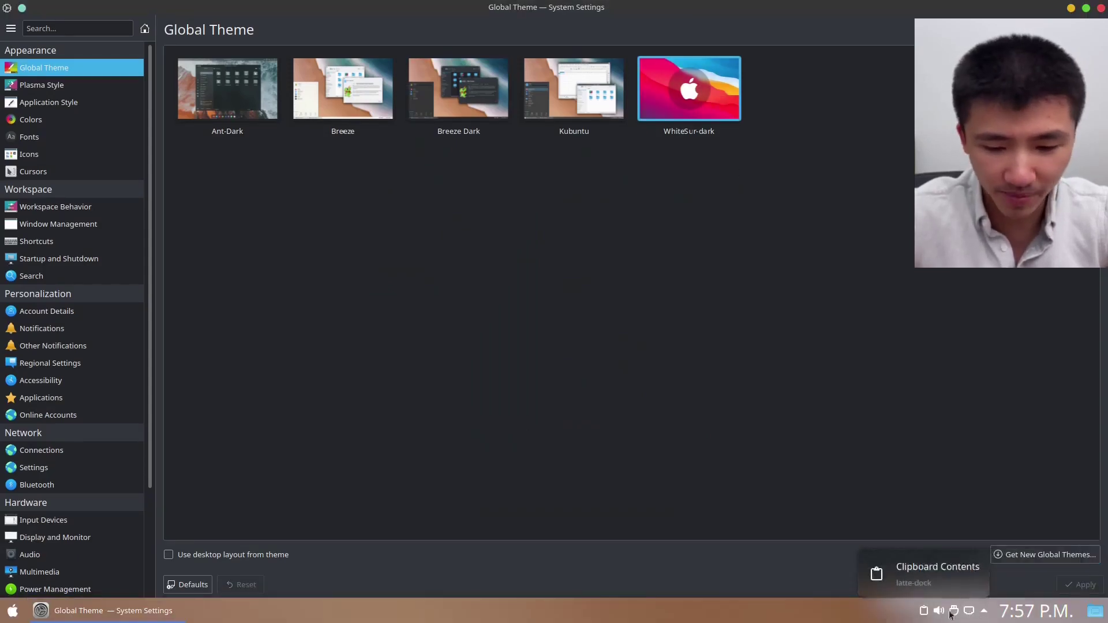
click(13, 610)
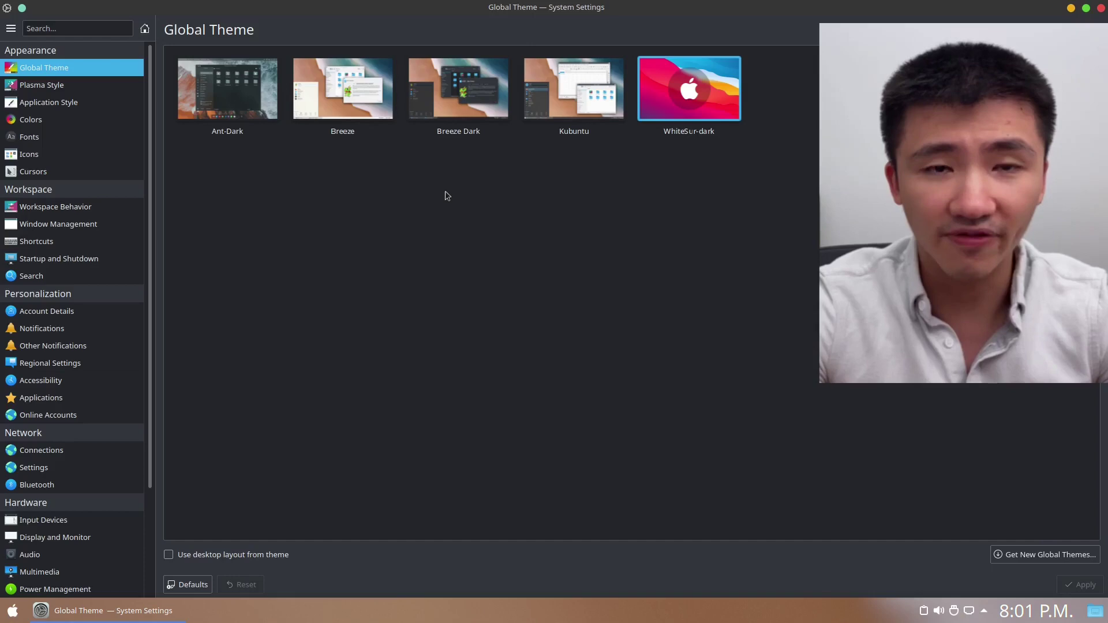
Download the Tela icon theme in its Tela-yellow variant
click(29, 154)
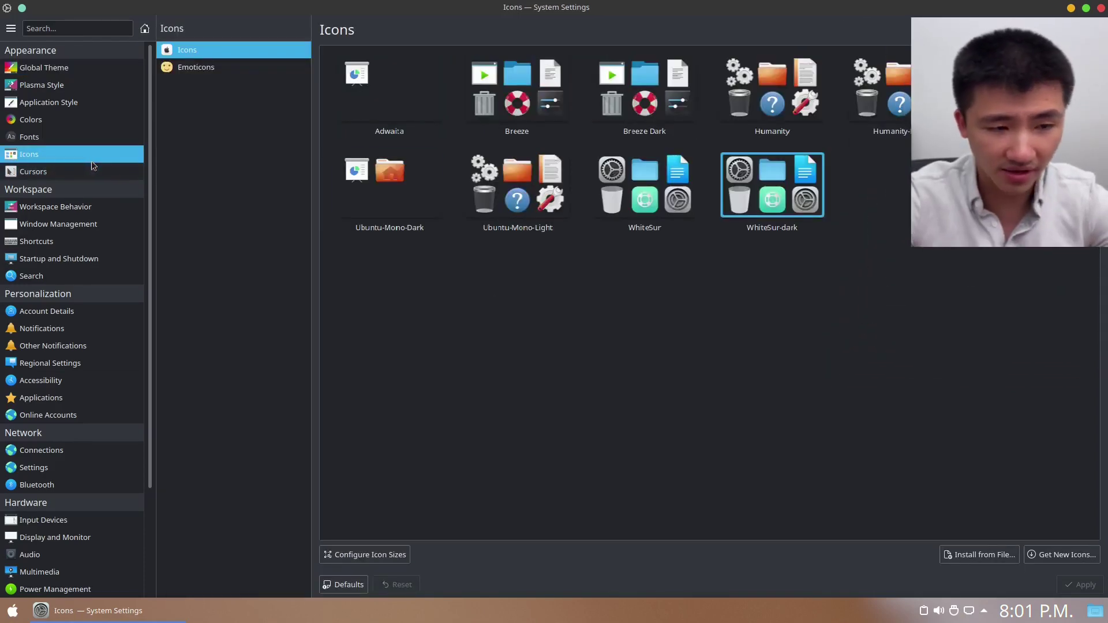
click(1074, 563)
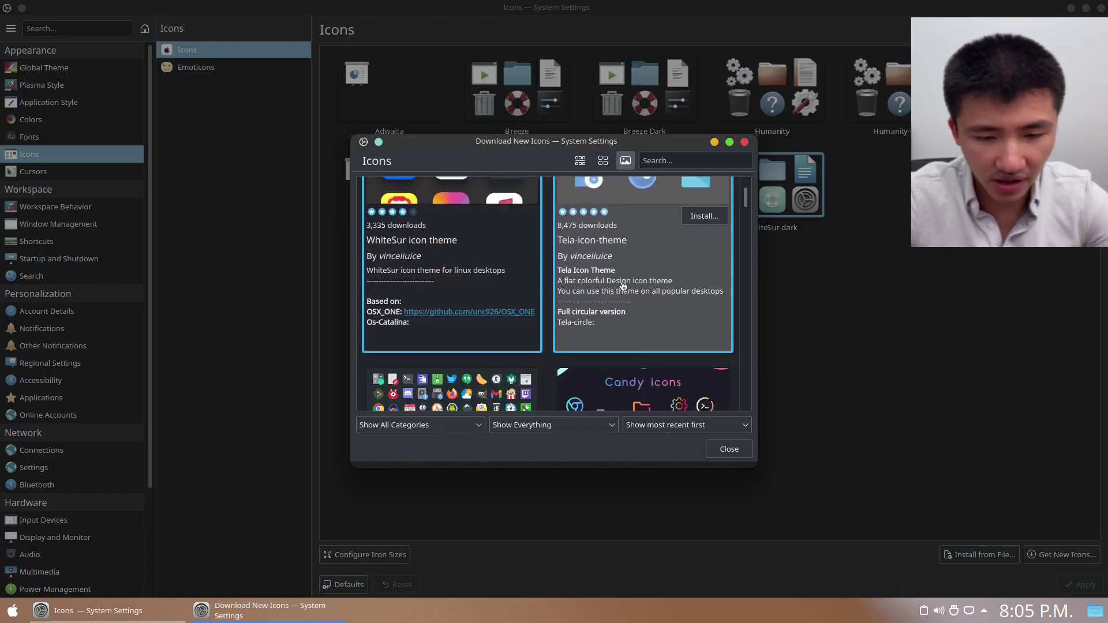
scroll(623, 287, down, 4)
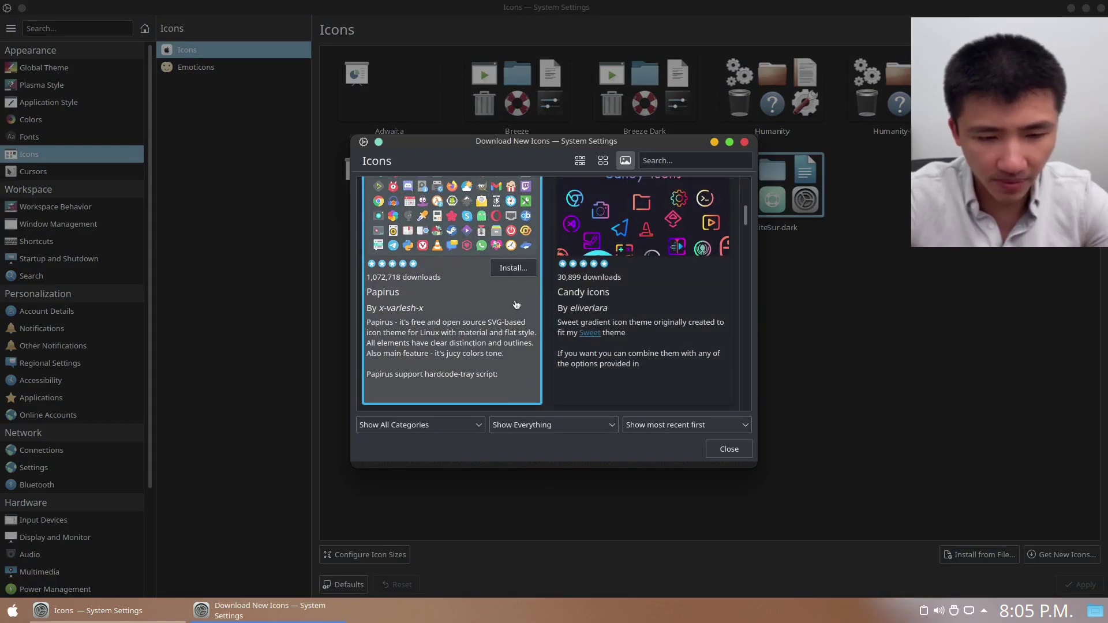
scroll(516, 305, up, 4)
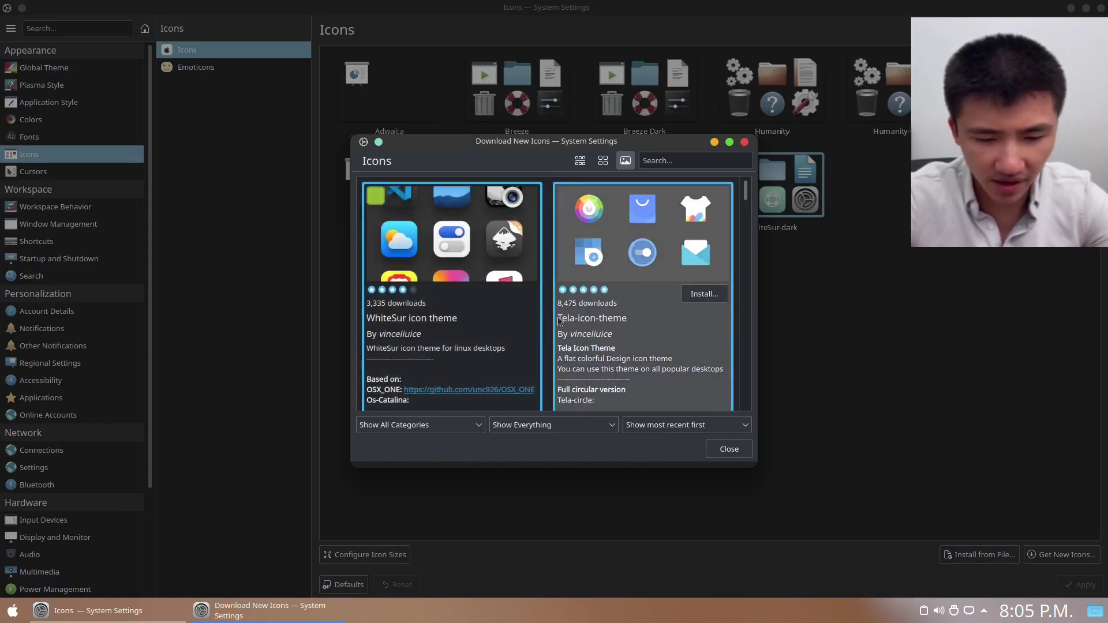
click(704, 294)
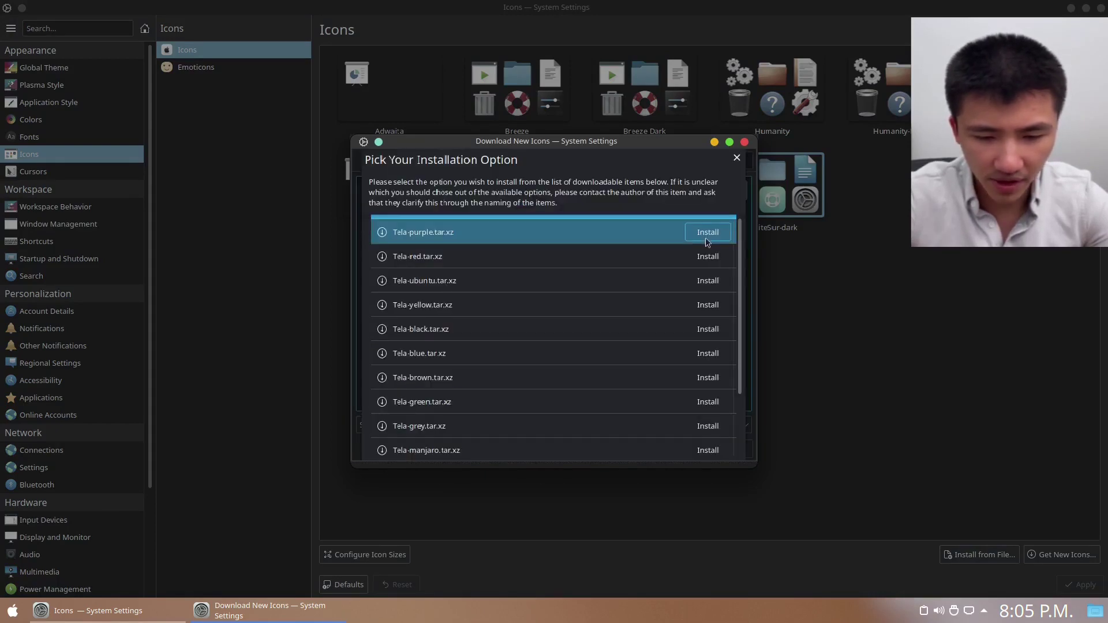
click(707, 305)
Apply Tela yellow dark as the system icon theme
click(529, 186)
click(1080, 584)
click(13, 611)
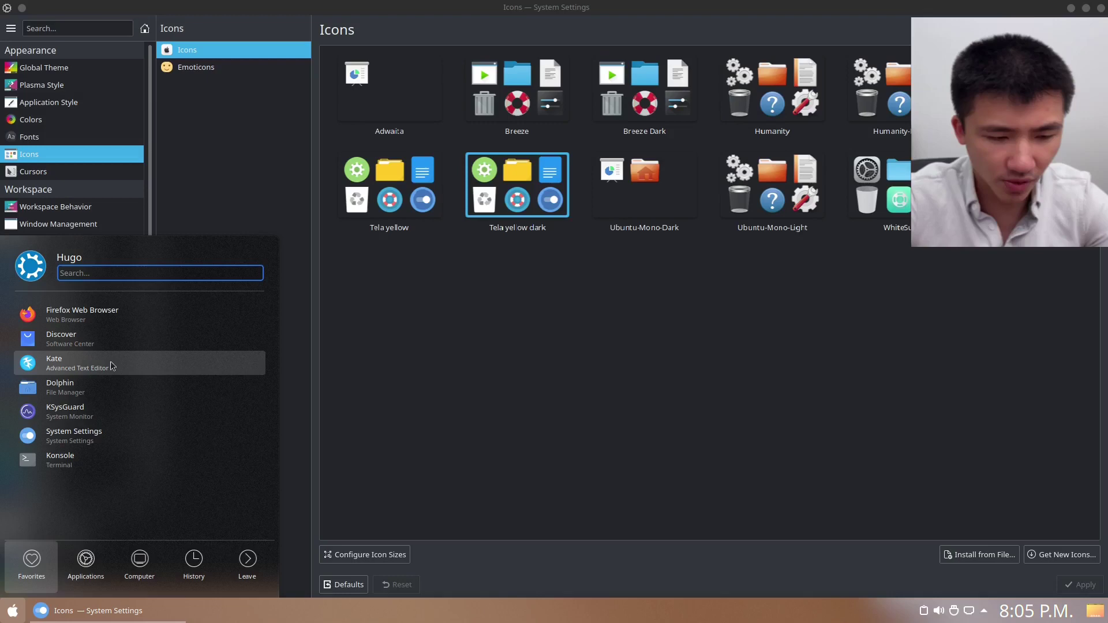
click(452, 491)
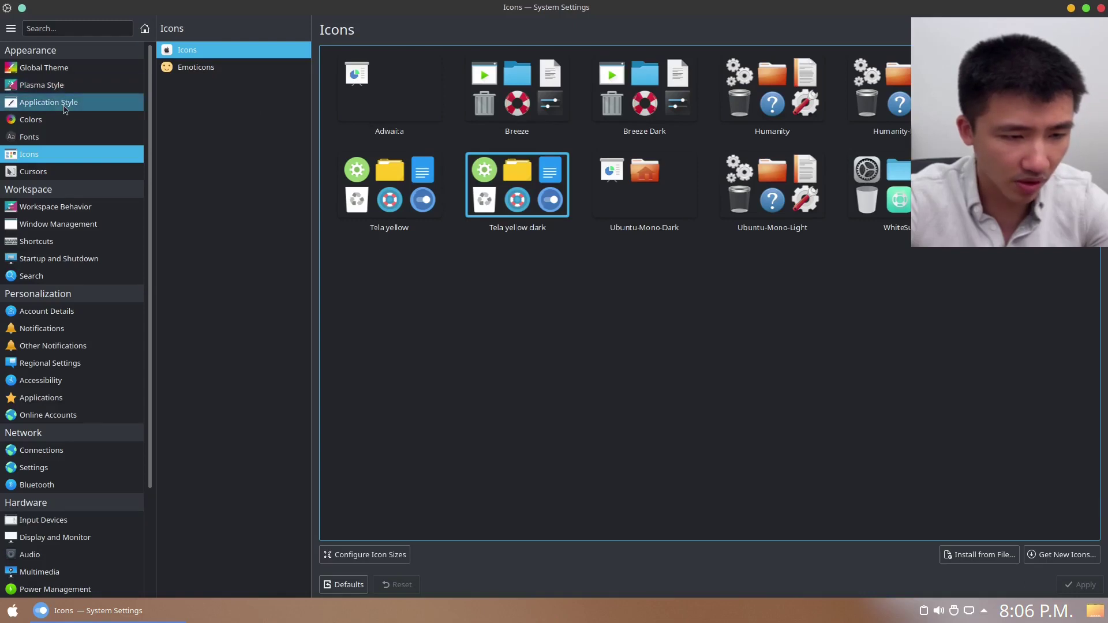
Download the Sweet KDE Plasma style and apply Sweet to the panel
click(57, 86)
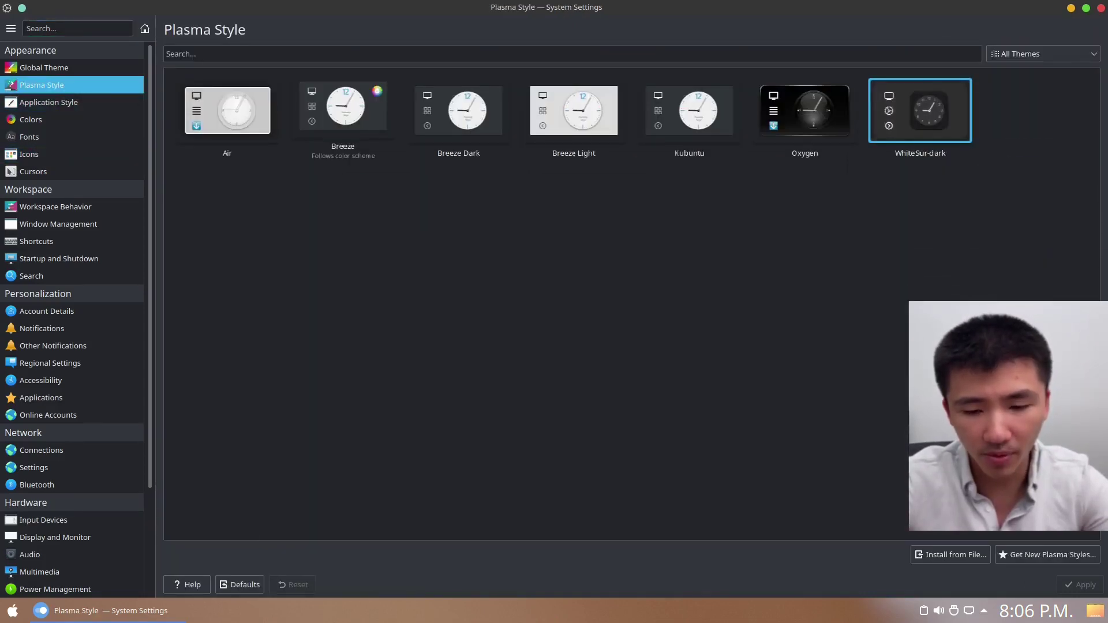
click(1065, 556)
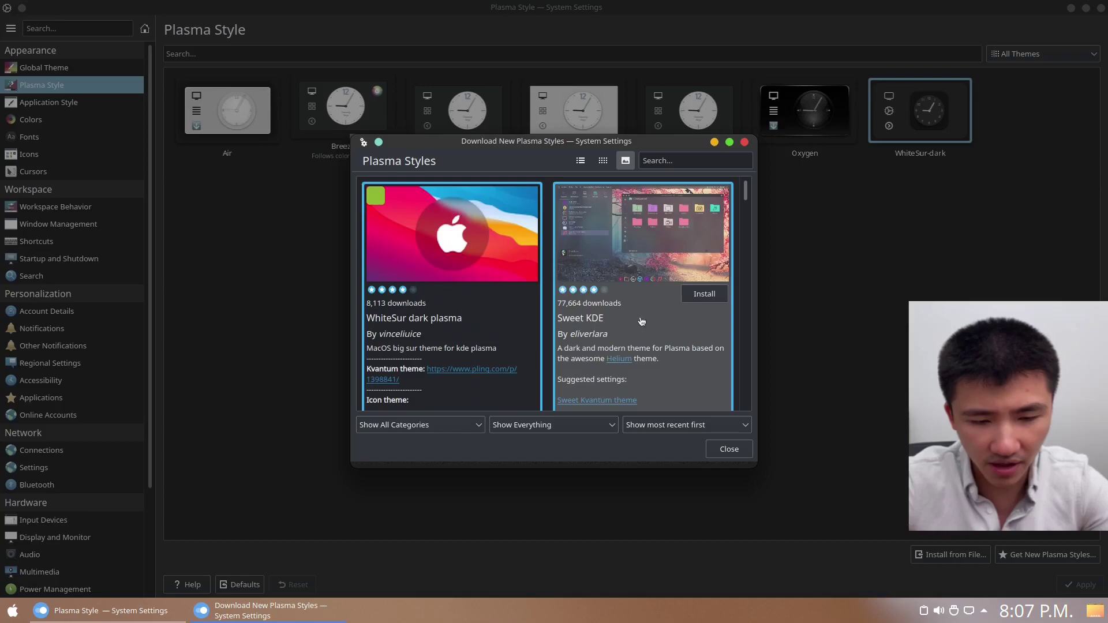
click(703, 295)
click(728, 449)
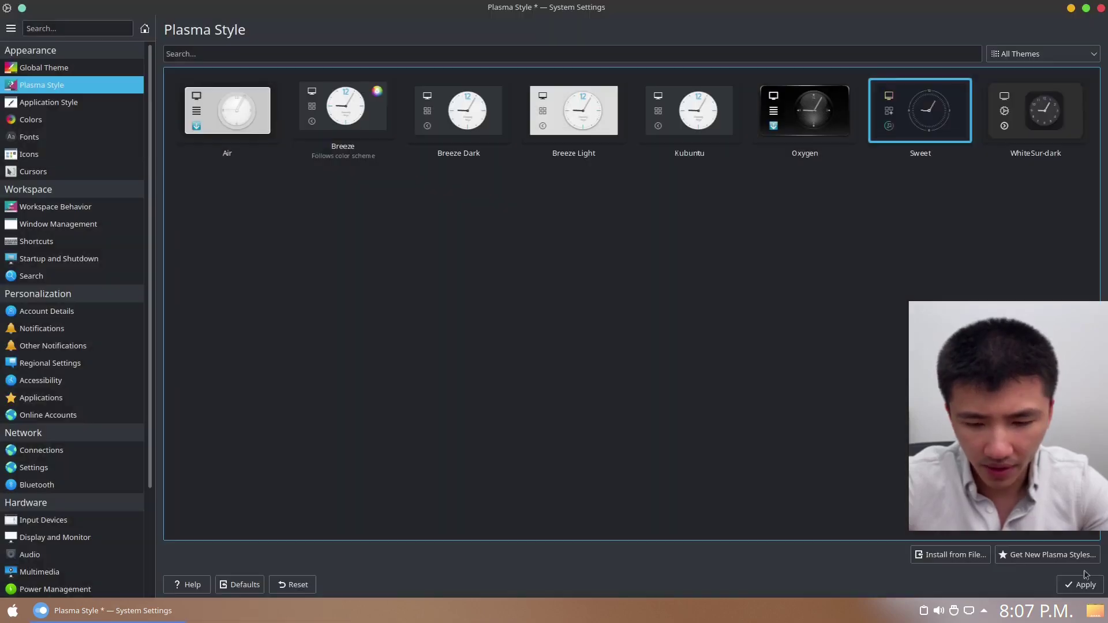
click(1085, 586)
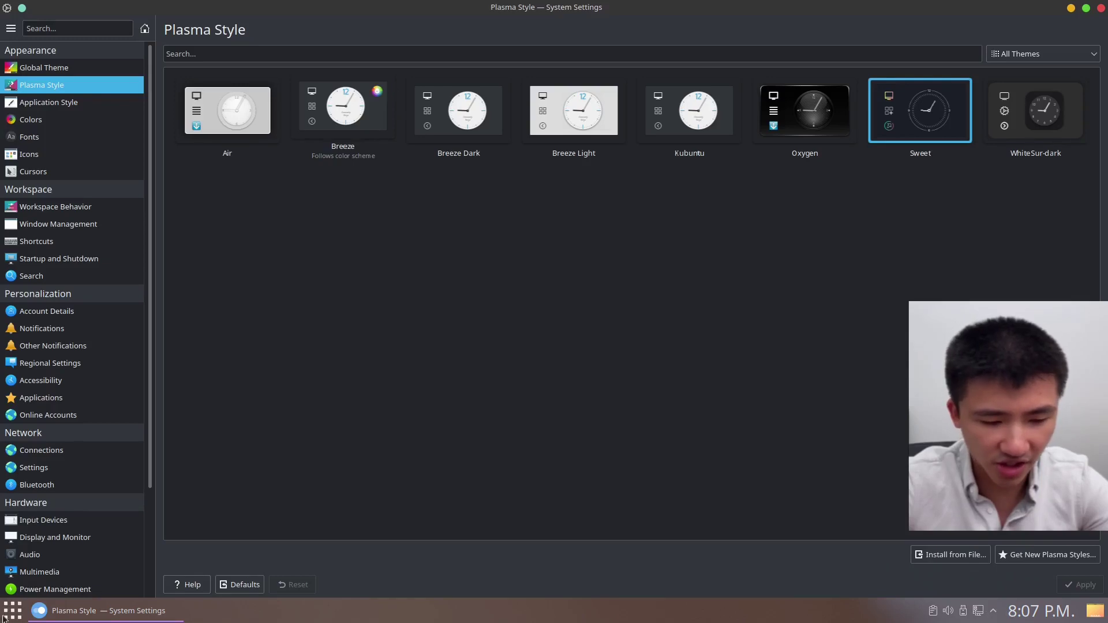
key(super)
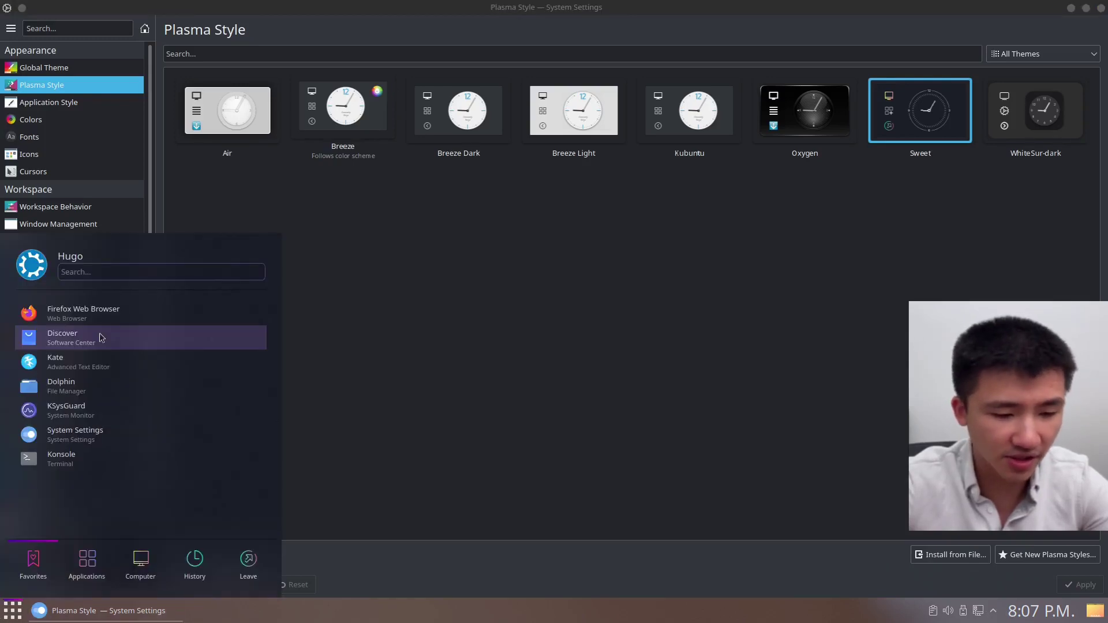
Choose WhiteSur under Application Style's Window Decorations and apply it
click(72, 104)
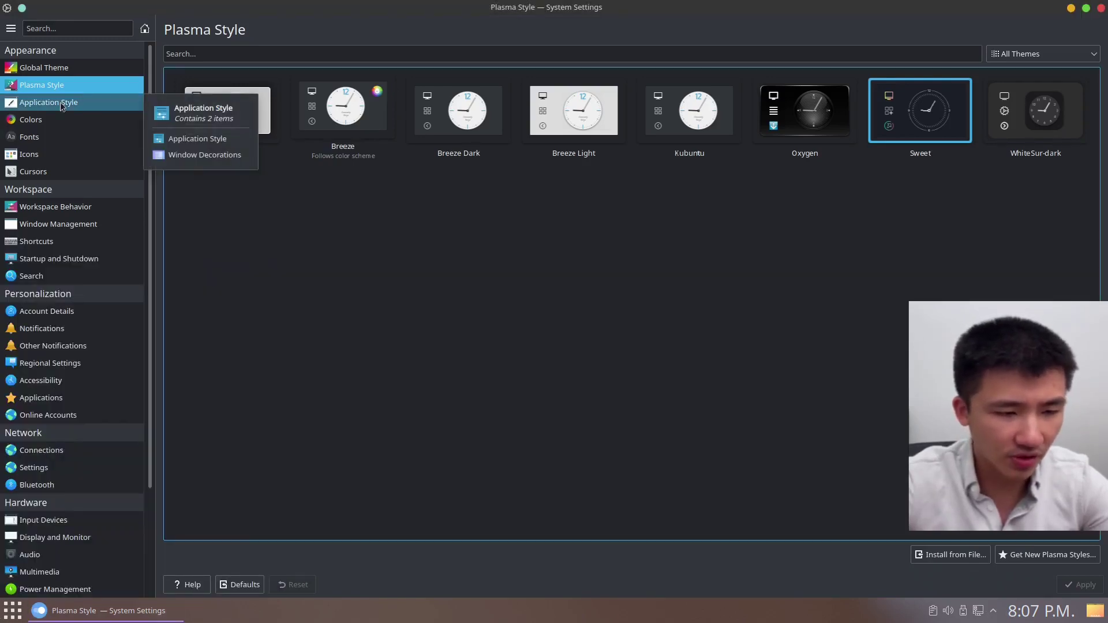
click(72, 104)
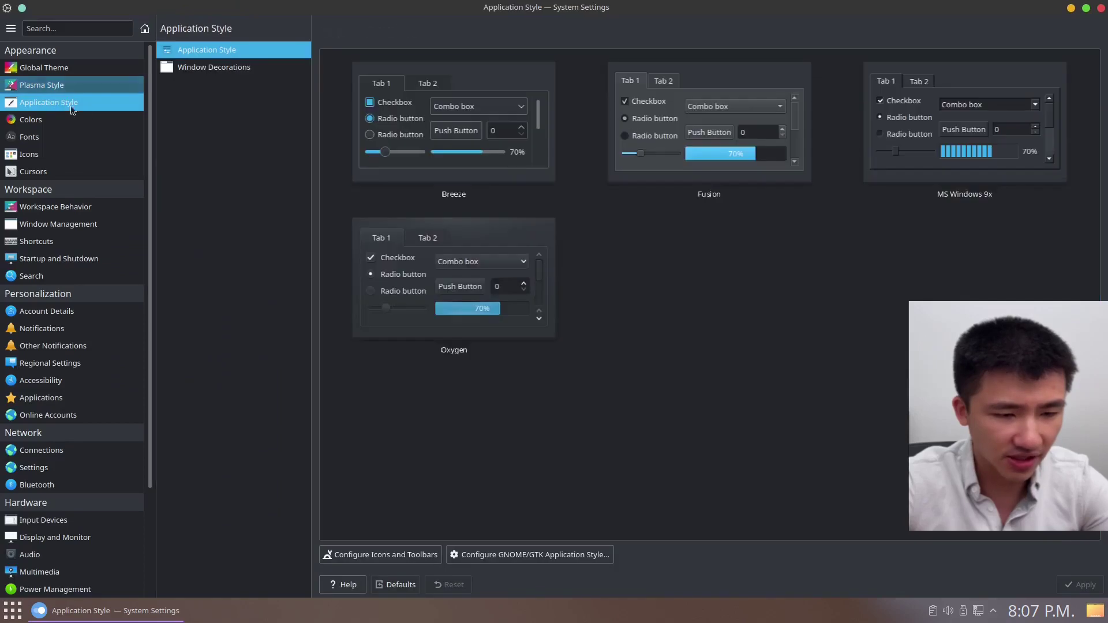
click(244, 73)
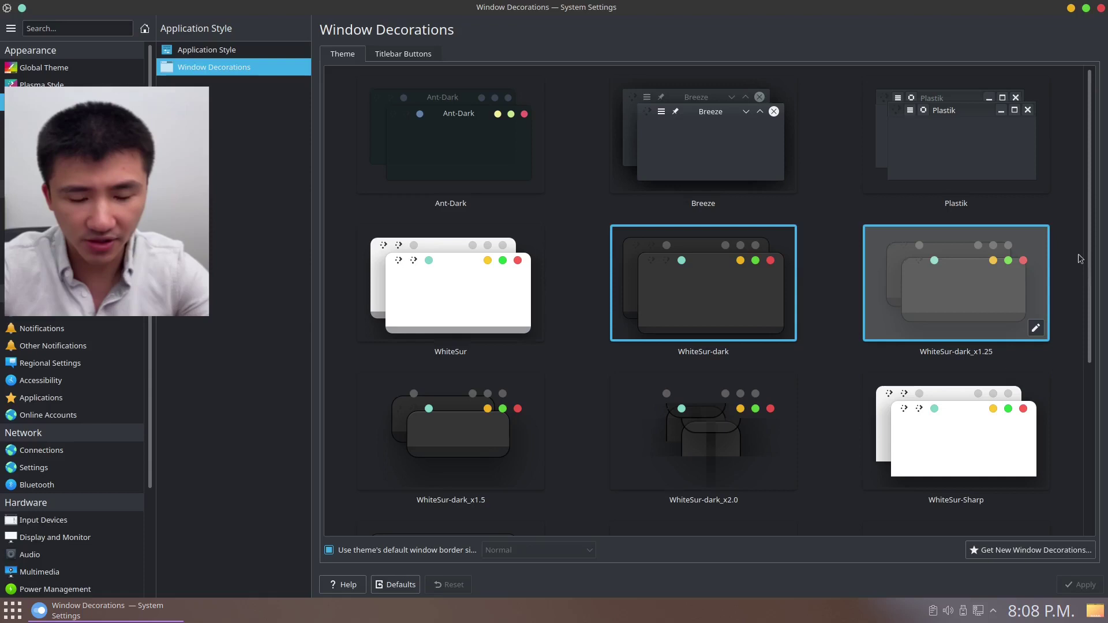
scroll(1080, 258, down, 1)
scroll(1080, 259, down, 4)
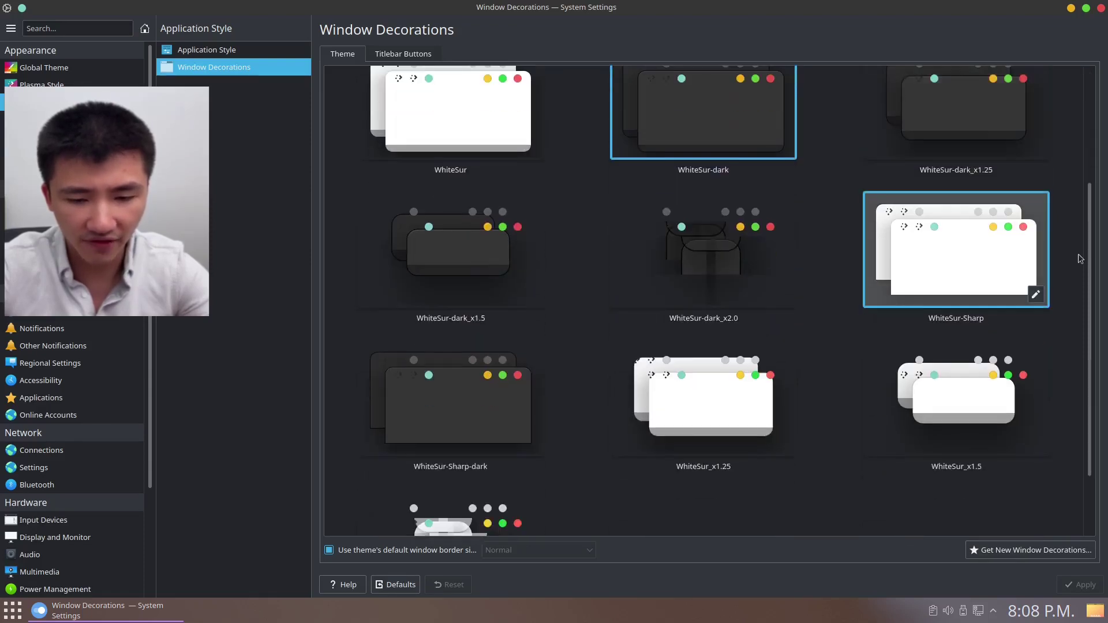
scroll(721, 173, up, 3)
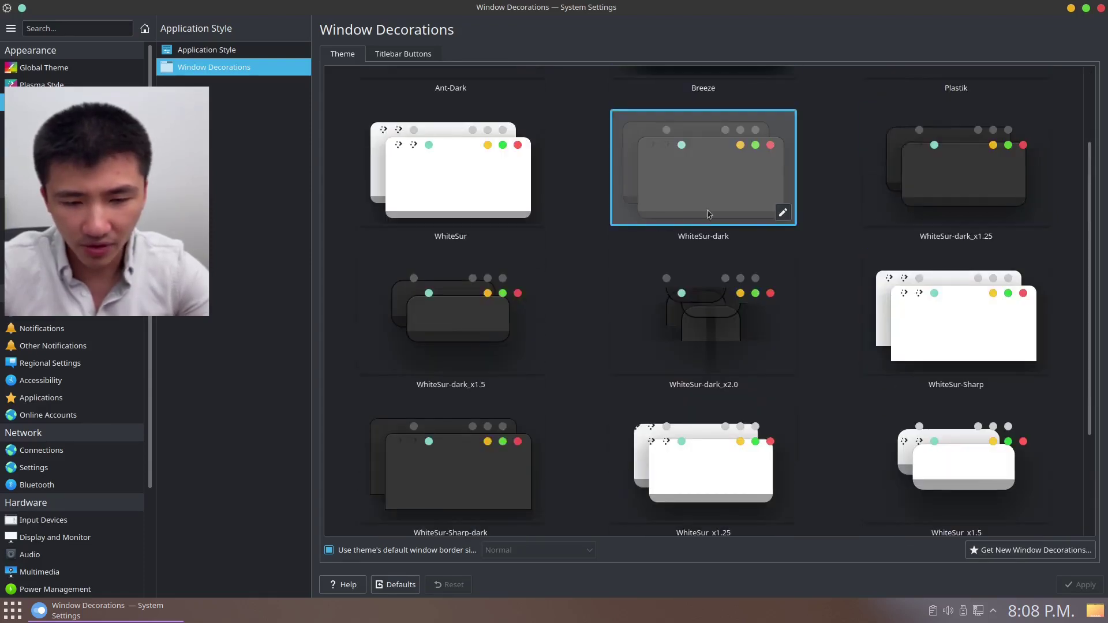
scroll(452, 136, down, 1)
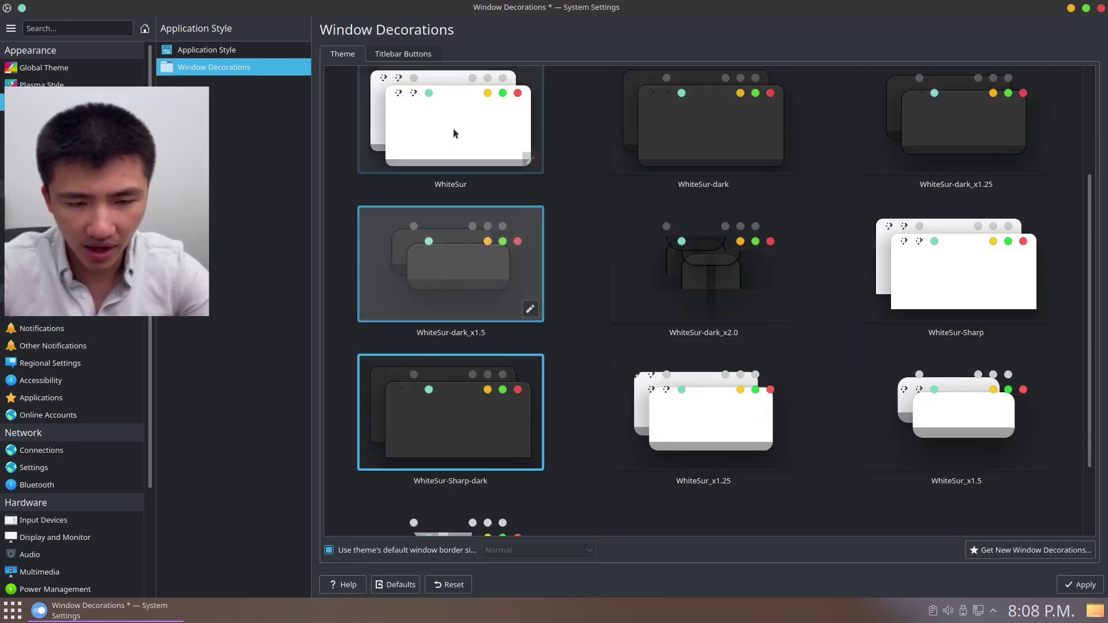
click(452, 137)
click(1075, 585)
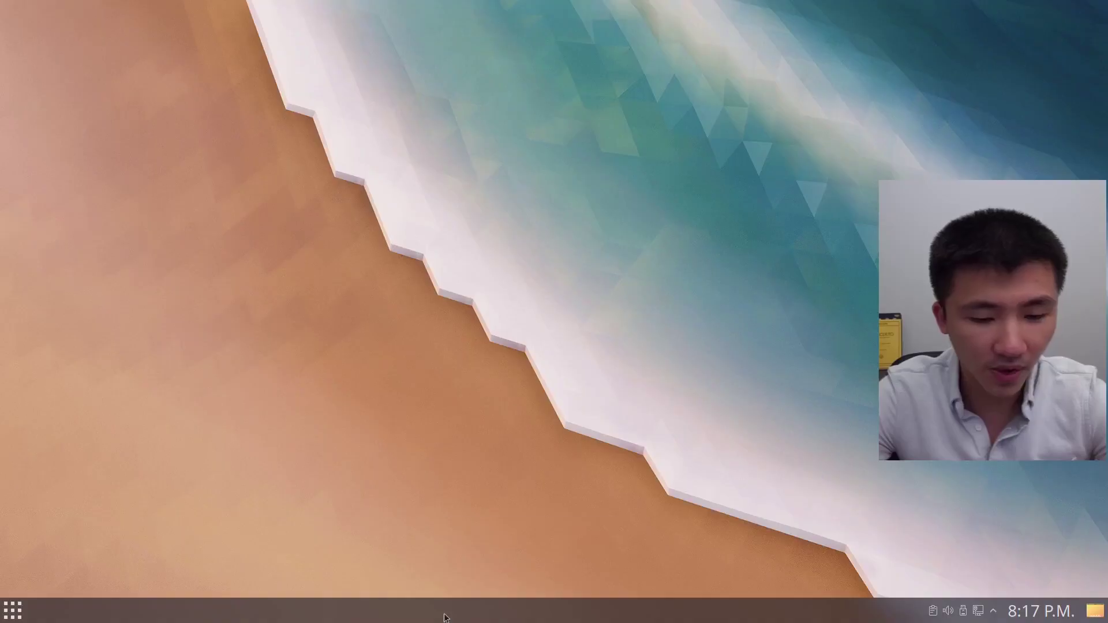
Move the panel to the top screen edge and make it slightly shorter
right_click(453, 610)
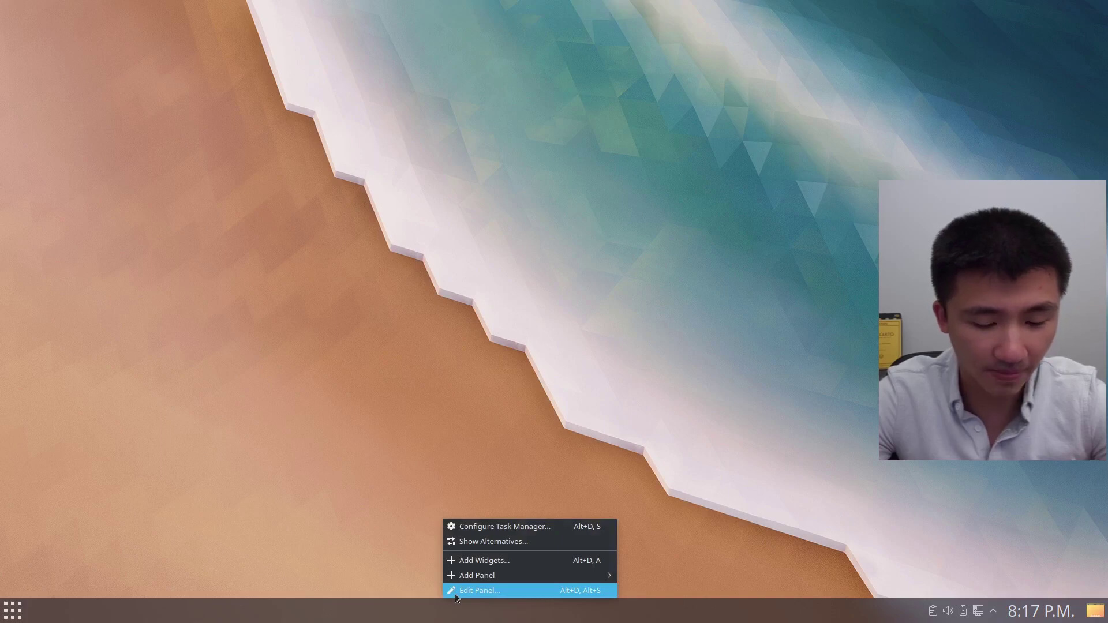
click(479, 590)
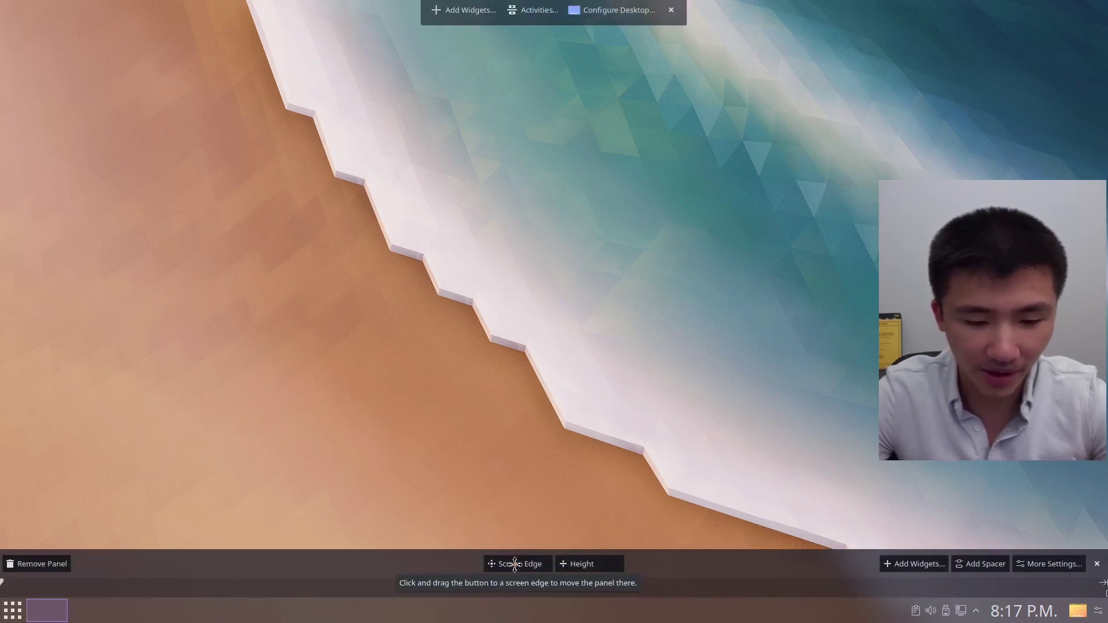
drag(517, 563, 524, 50)
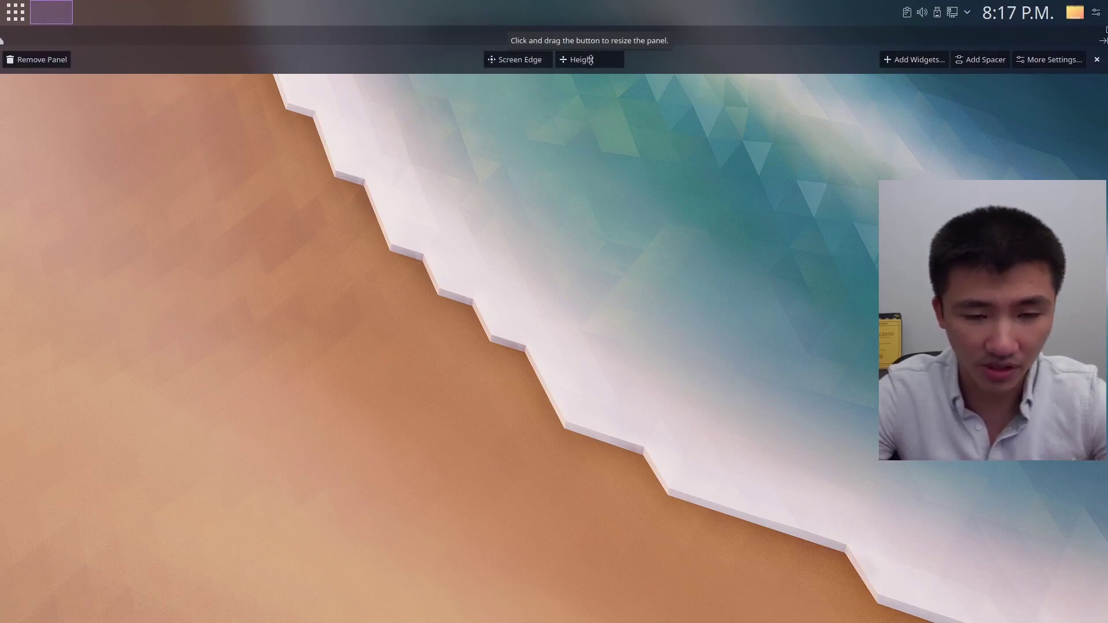
drag(591, 60, 591, 53)
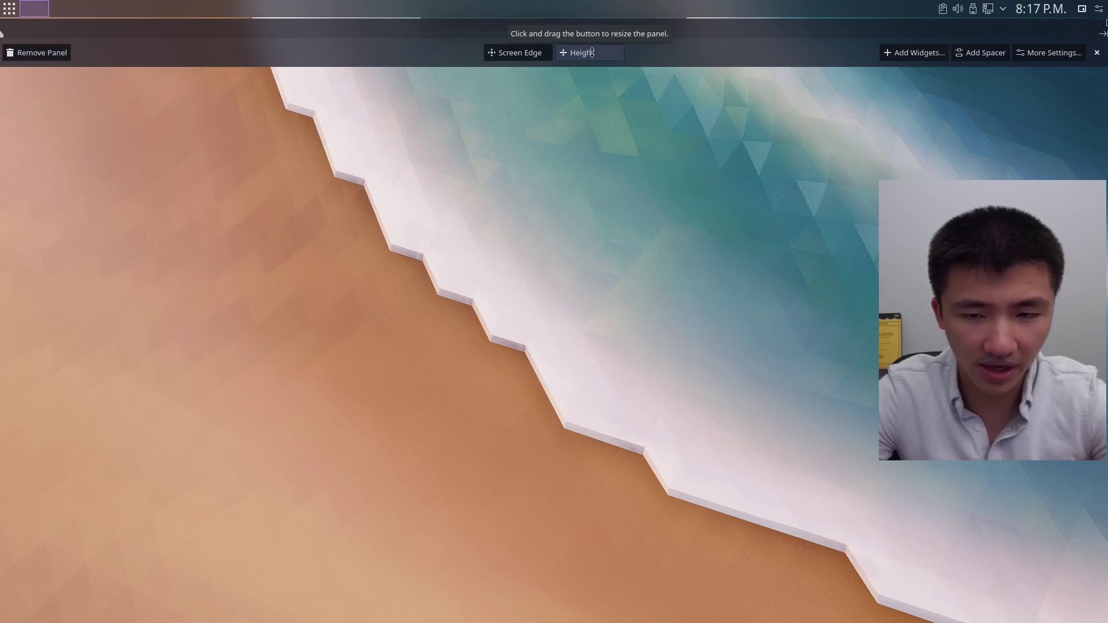
Close the panel editing controls and leave desktop edit mode
right_click(329, 9)
click(404, 90)
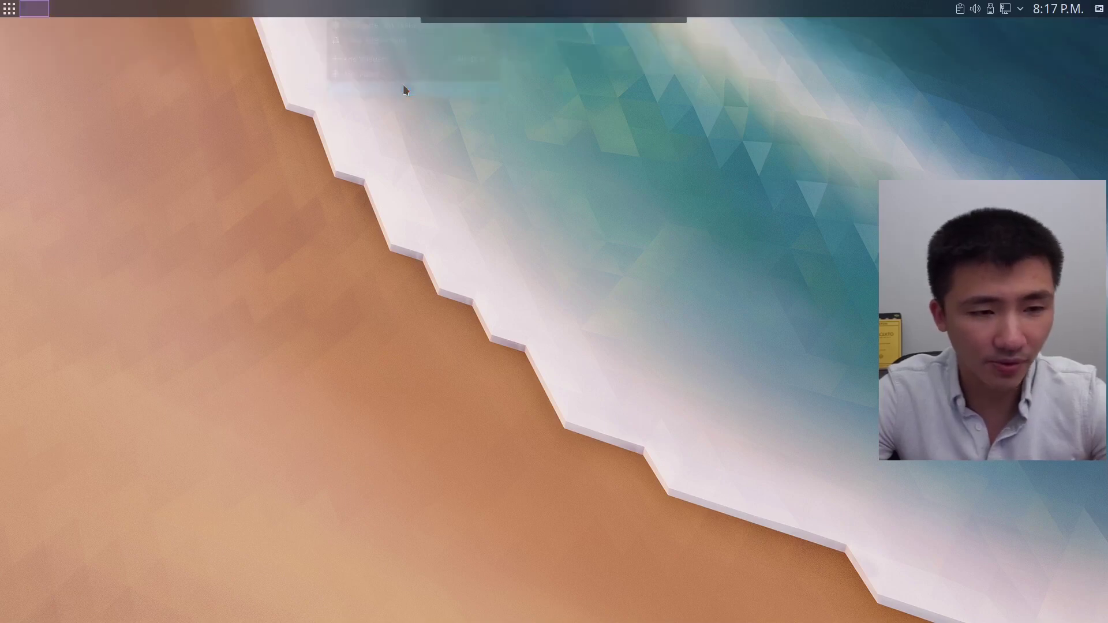
mouse_move(36, 11)
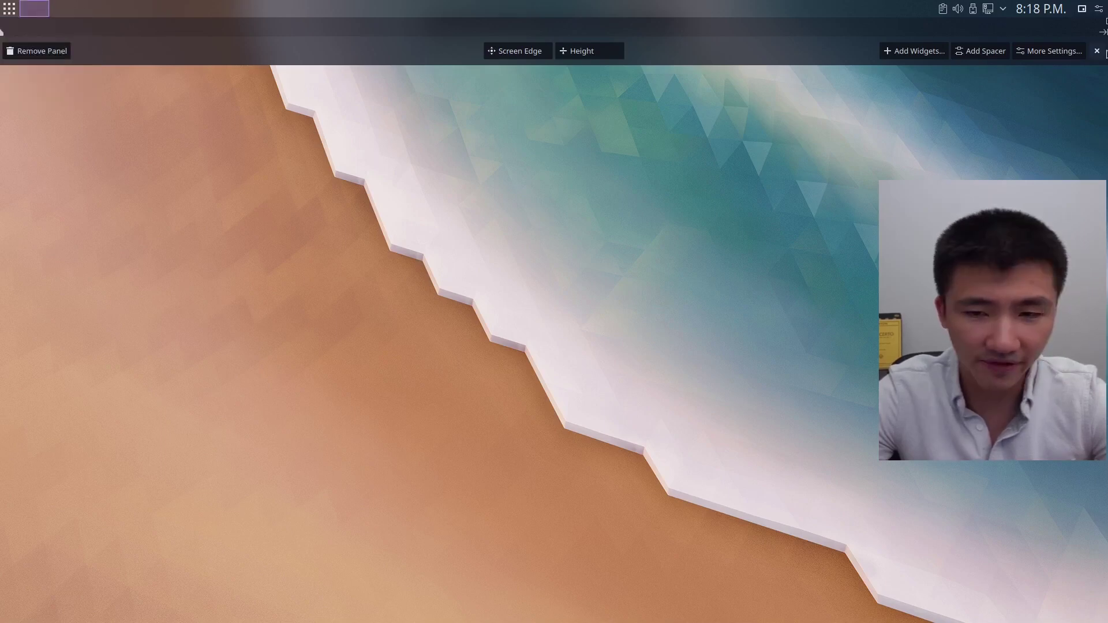
click(1097, 51)
click(102, 66)
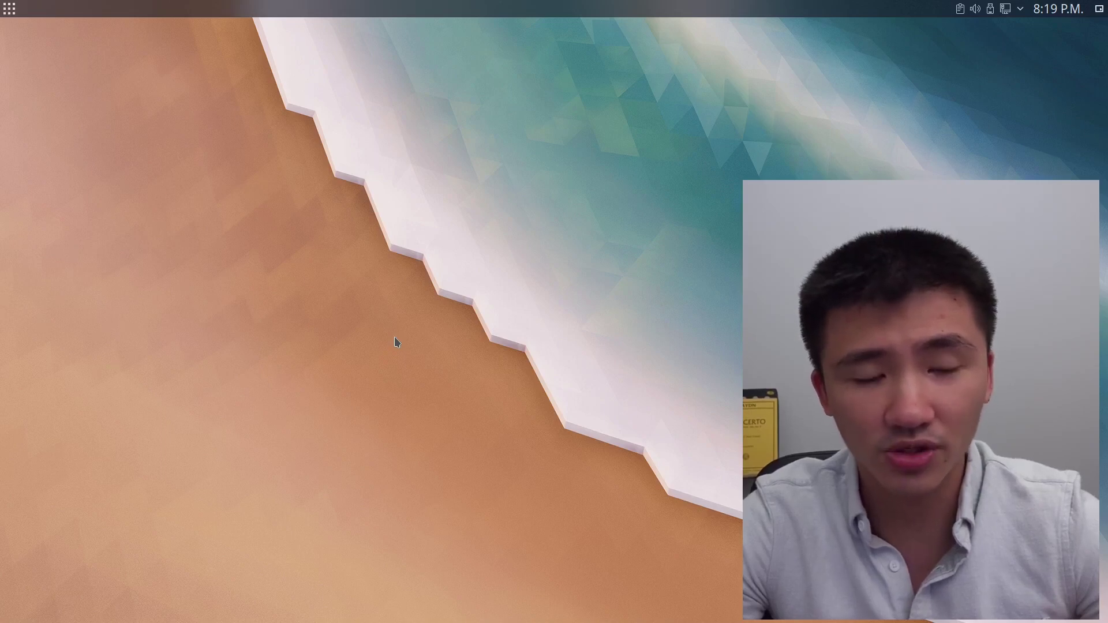
Add new virtual desktops in Workspace Behavior's Virtual Desktops settings
click(9, 9)
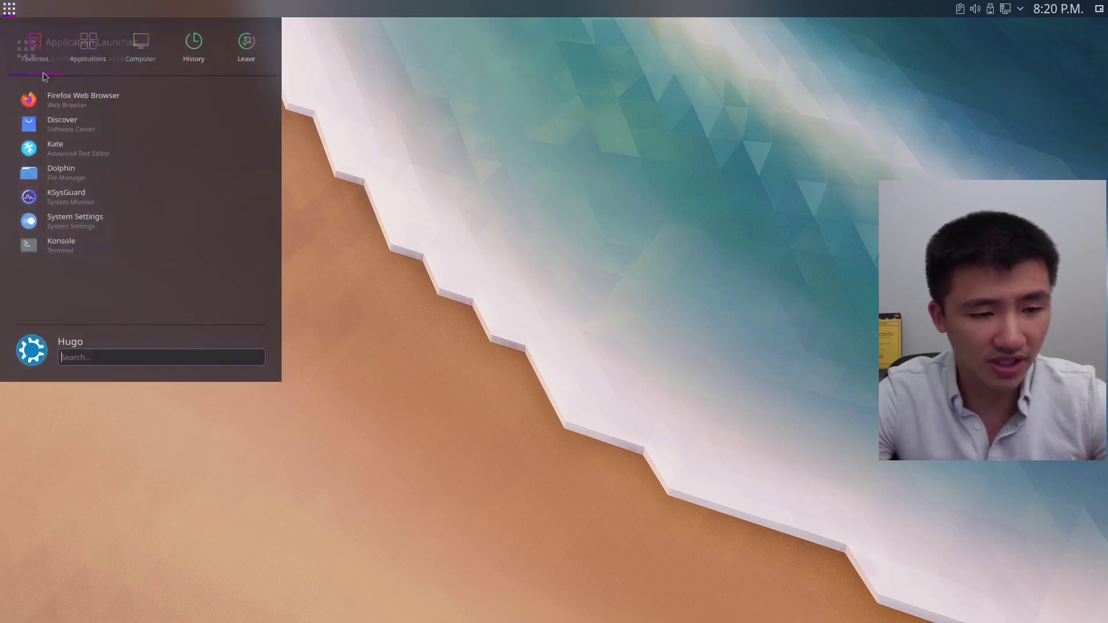
click(80, 222)
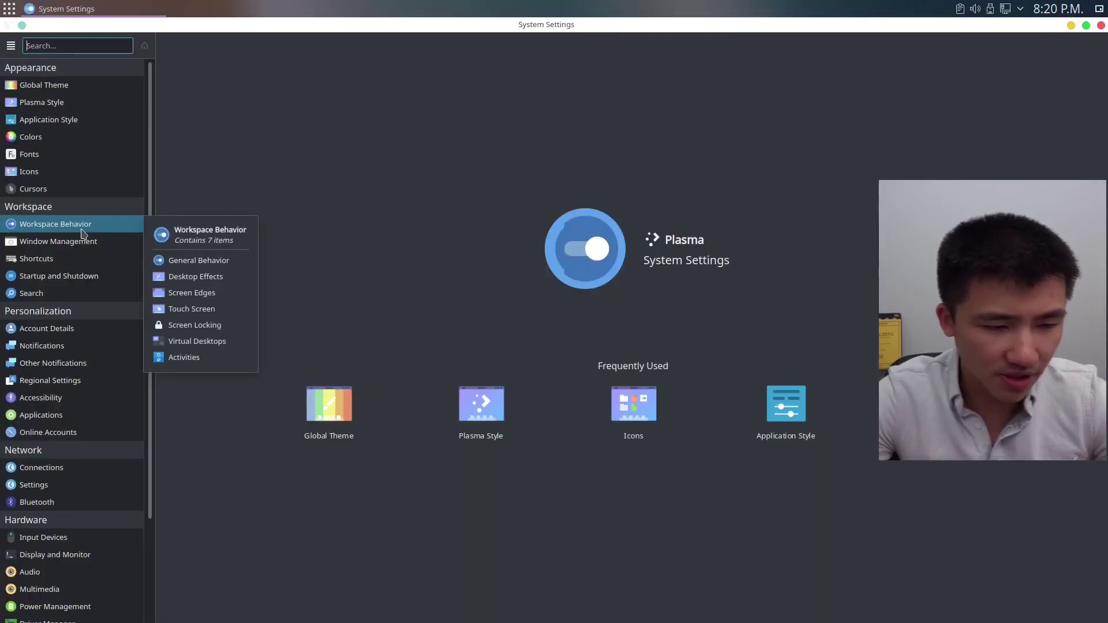
click(85, 229)
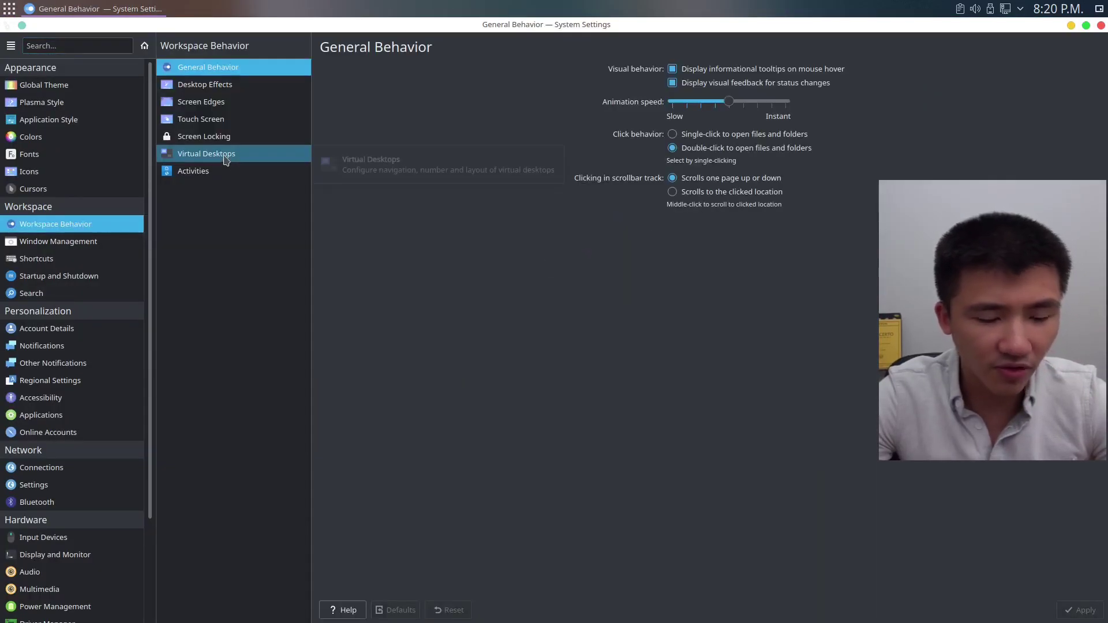
click(227, 154)
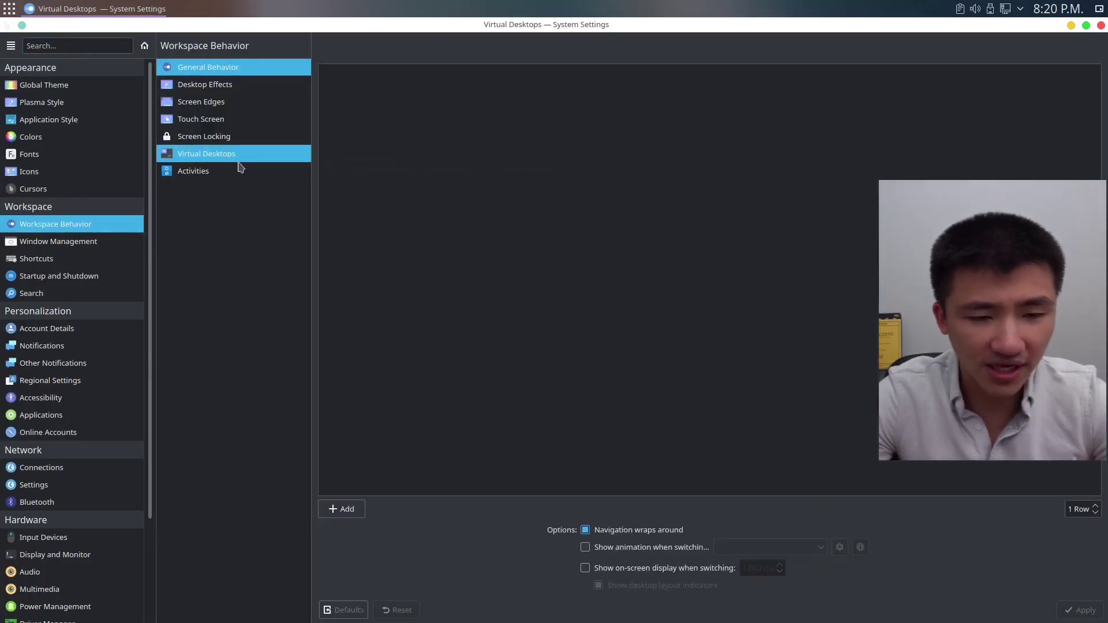
click(353, 515)
click(353, 514)
click(353, 514)
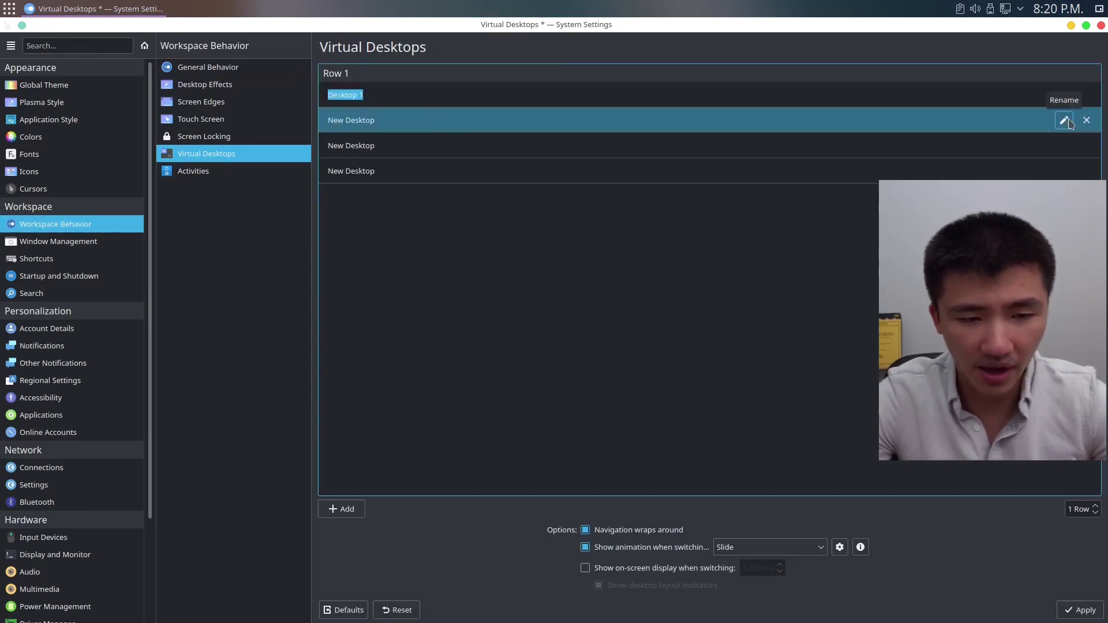
Name the desktops Desktop 2, Desktop 3 and Desktop 4, then apply all four
double_click(972, 119)
text(Desktop 1)
key(BackSpace)
text(2)
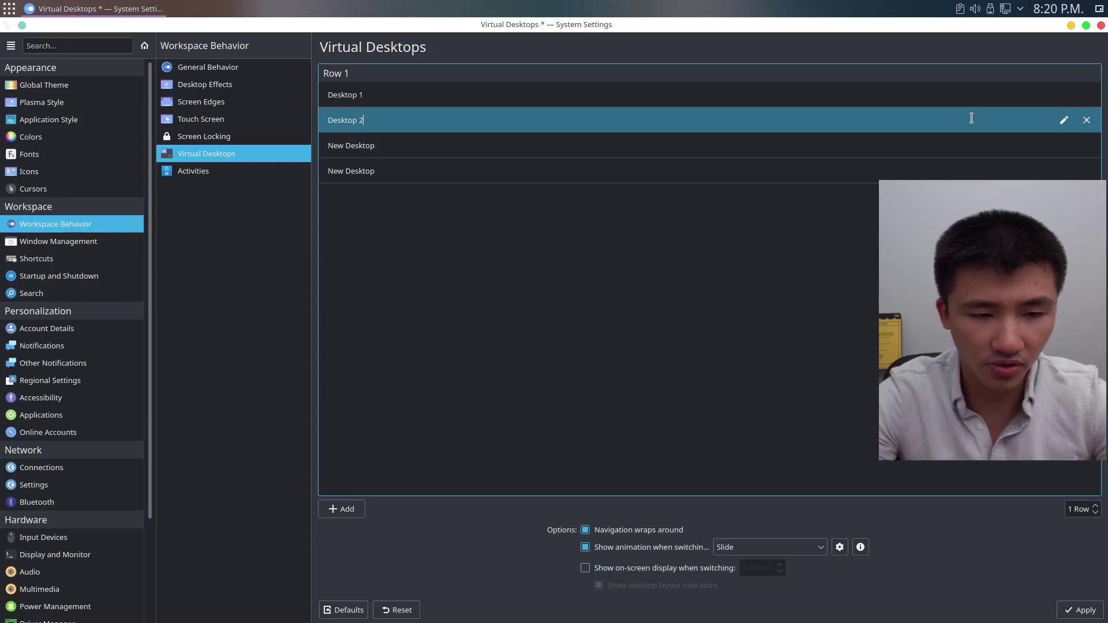
click(1064, 145)
text(Desktop 3)
click(1063, 171)
text(Desktop 4)
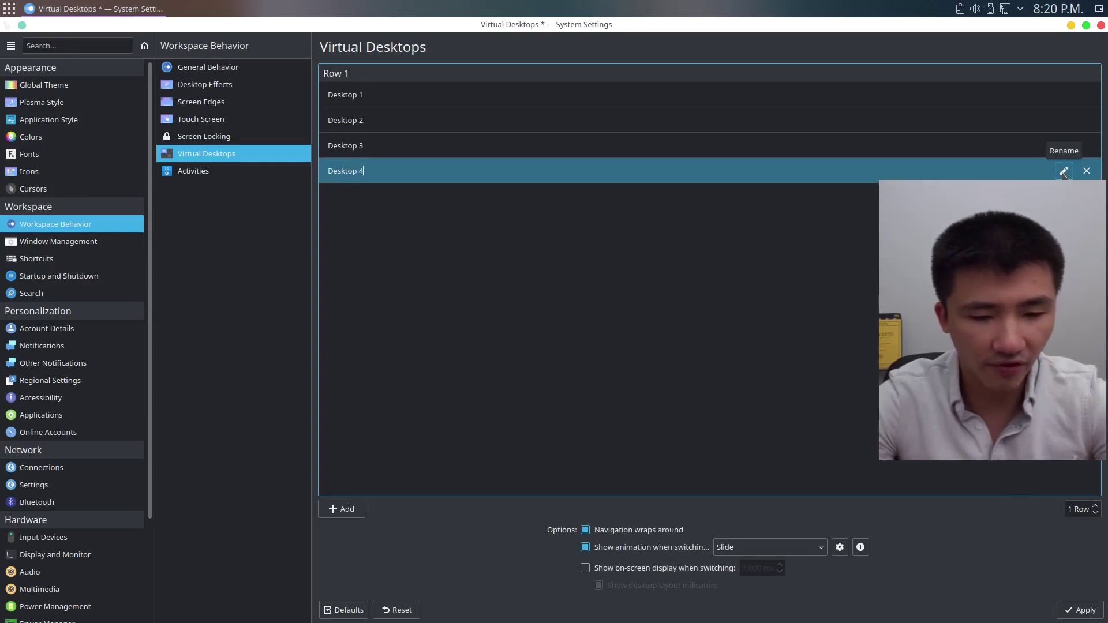
click(1089, 616)
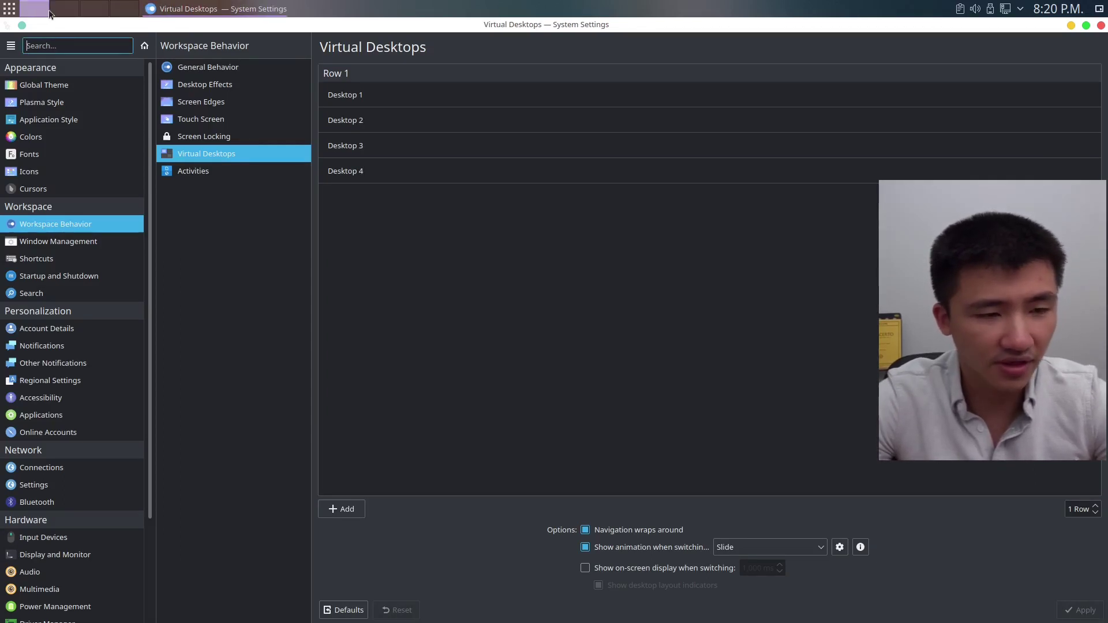
Test the panel pager by switching to the third desktop and scrolling through desktops
click(98, 8)
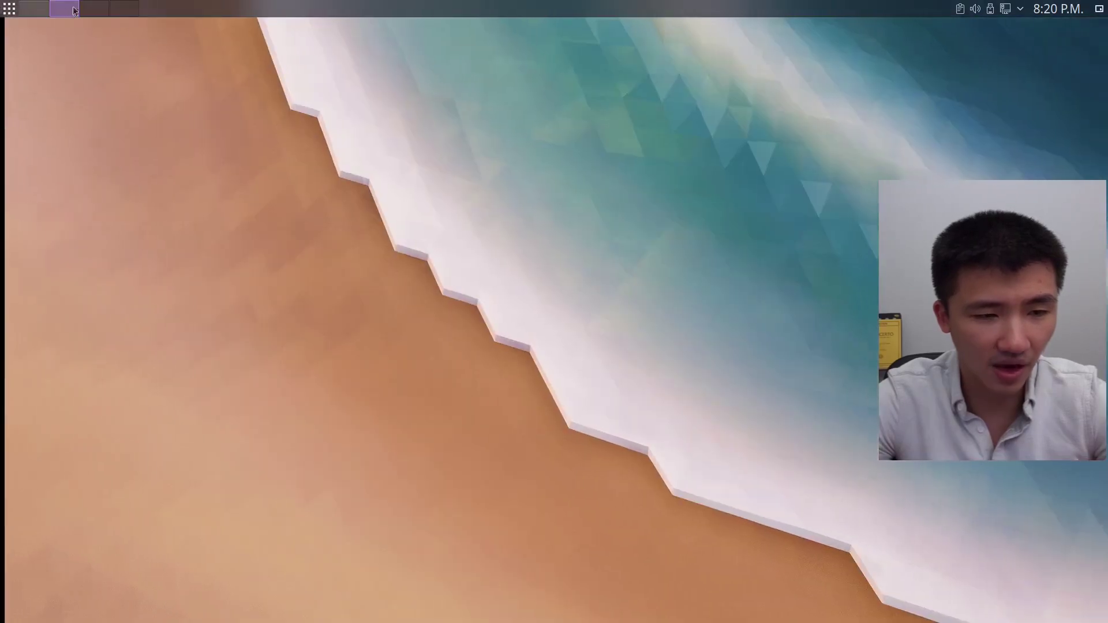
scroll(108, 10, up, 2)
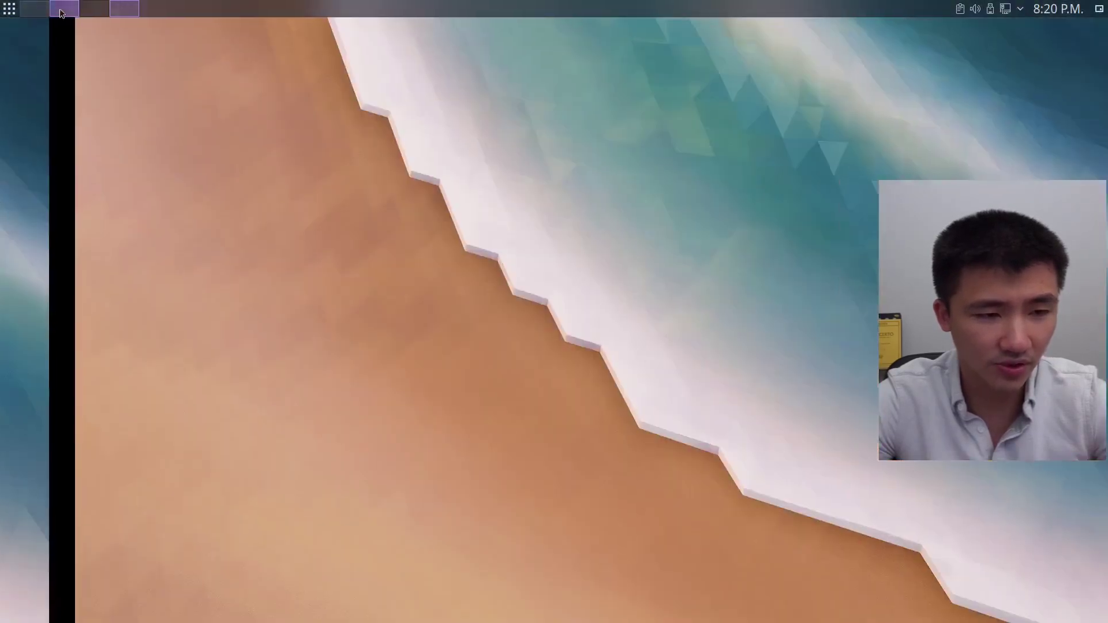
scroll(39, 11, up, 1)
scroll(38, 11, down, 1)
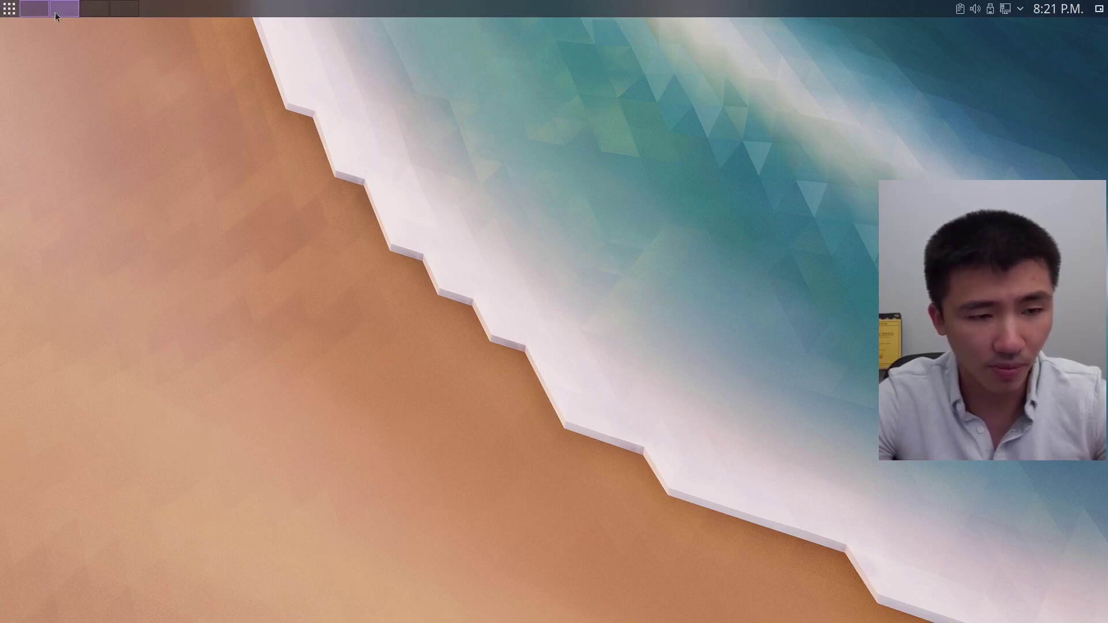
Launch Konsole by searching 'ter' in the application launcher
click(11, 9)
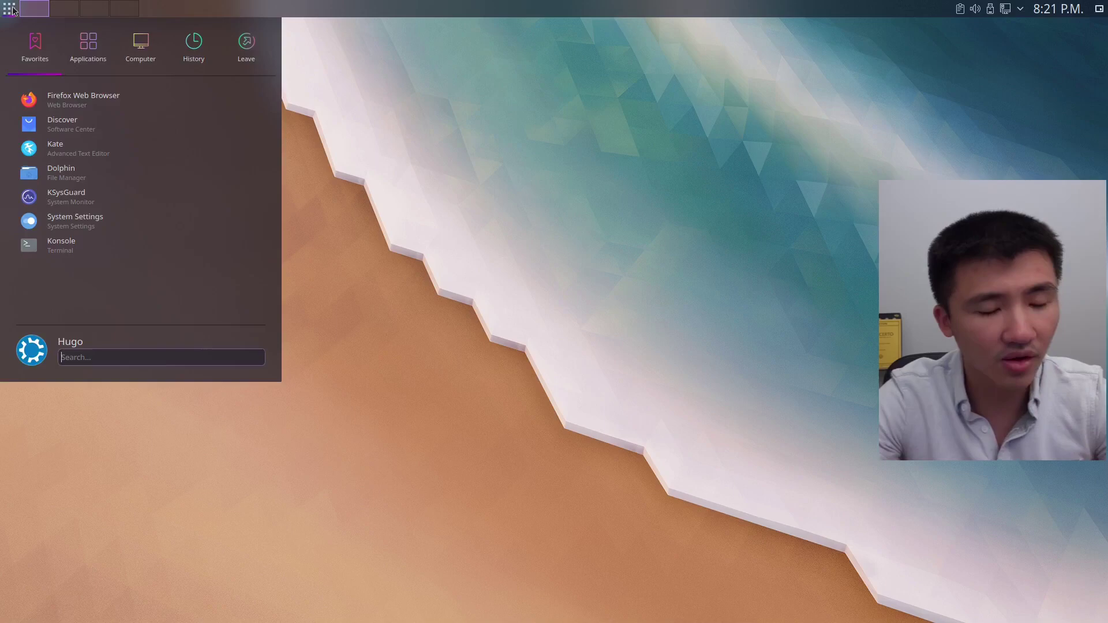
text(ter)
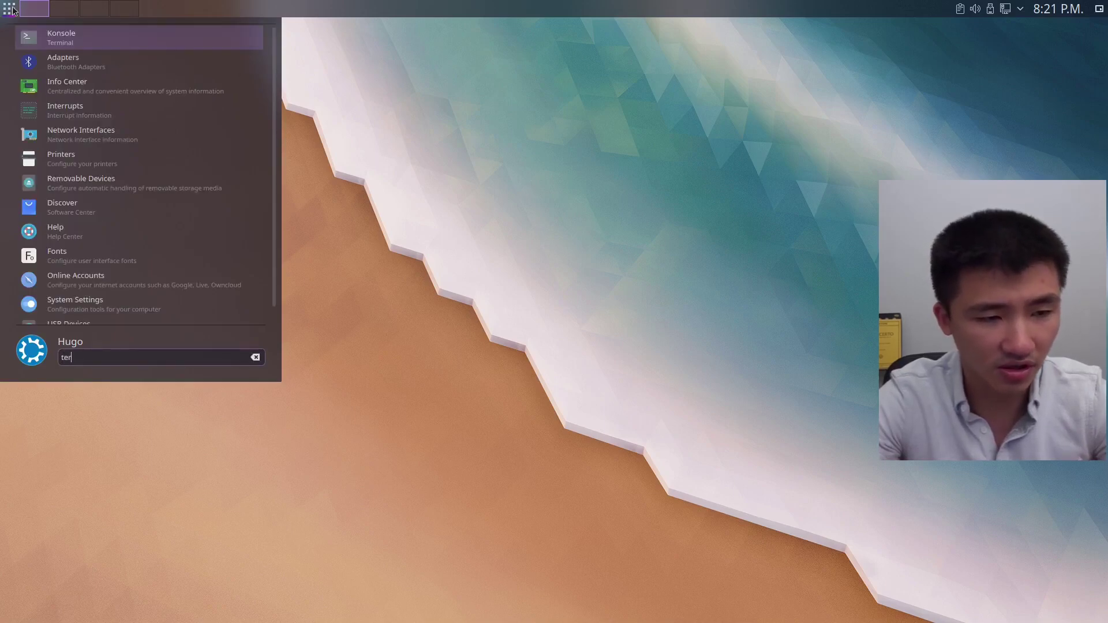
key(Return)
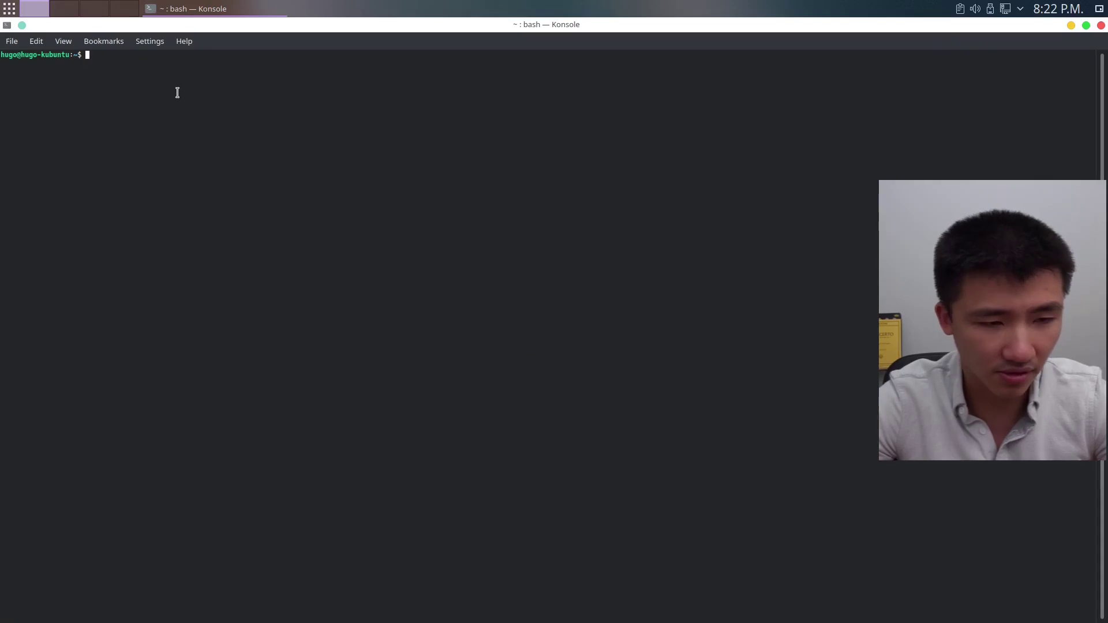
Raise the Breeze colour scheme's background transparency to 10% in the current profile
right_click(253, 119)
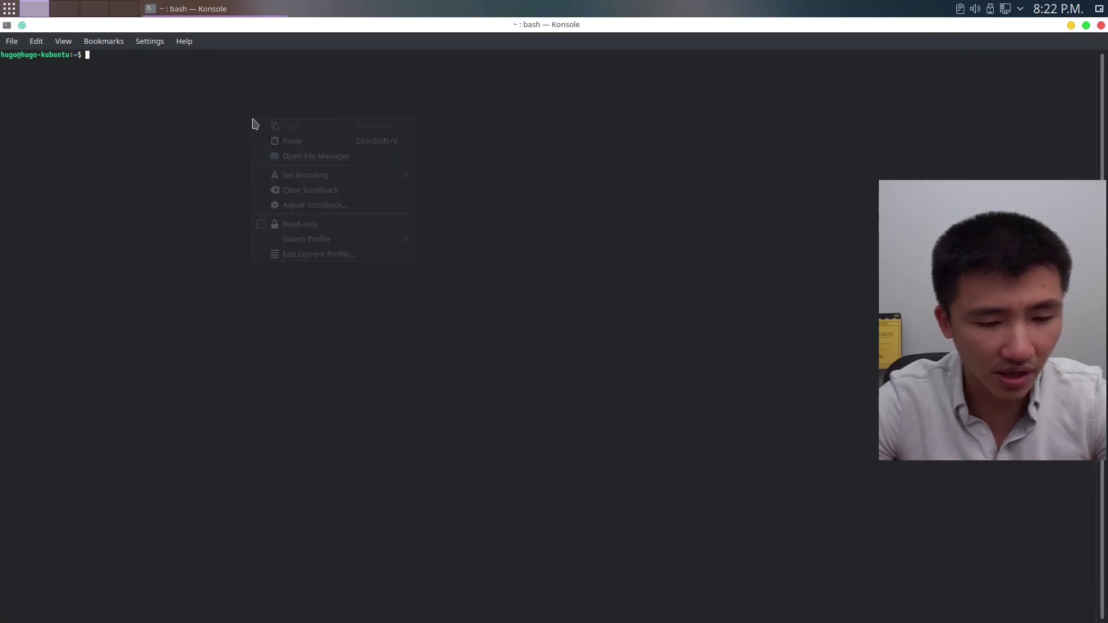
click(275, 257)
click(400, 228)
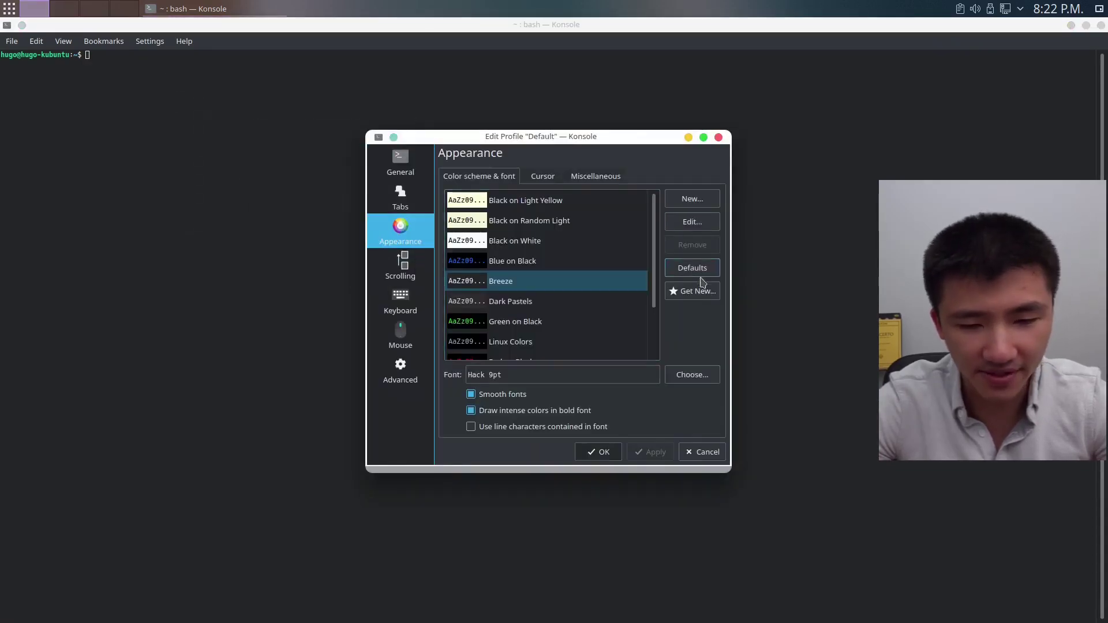
click(695, 223)
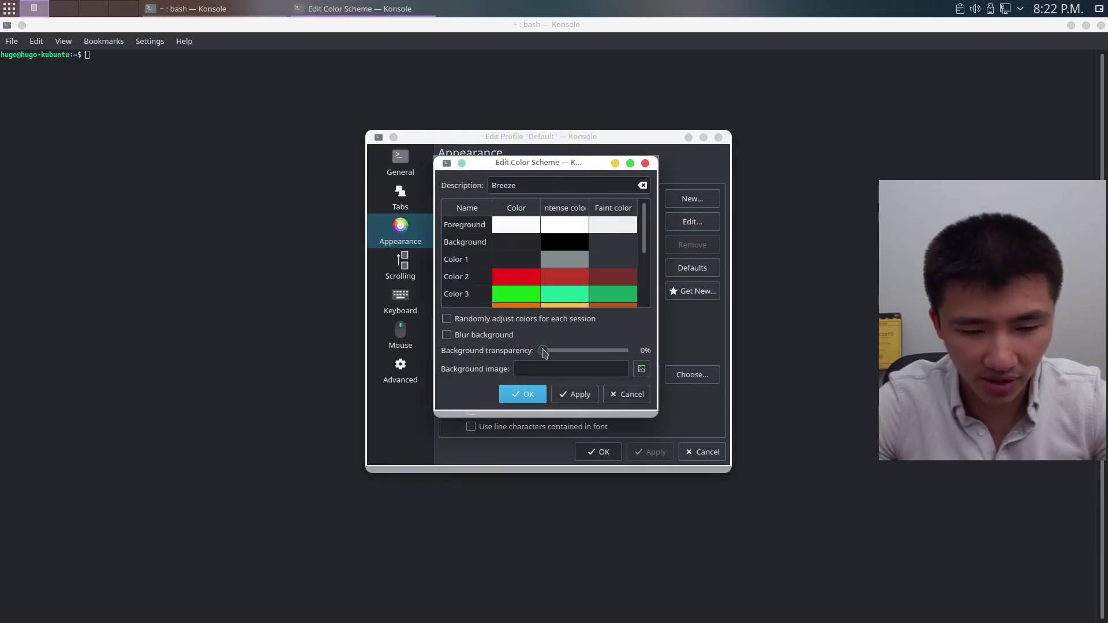
drag(544, 353, 562, 353)
click(564, 396)
click(542, 396)
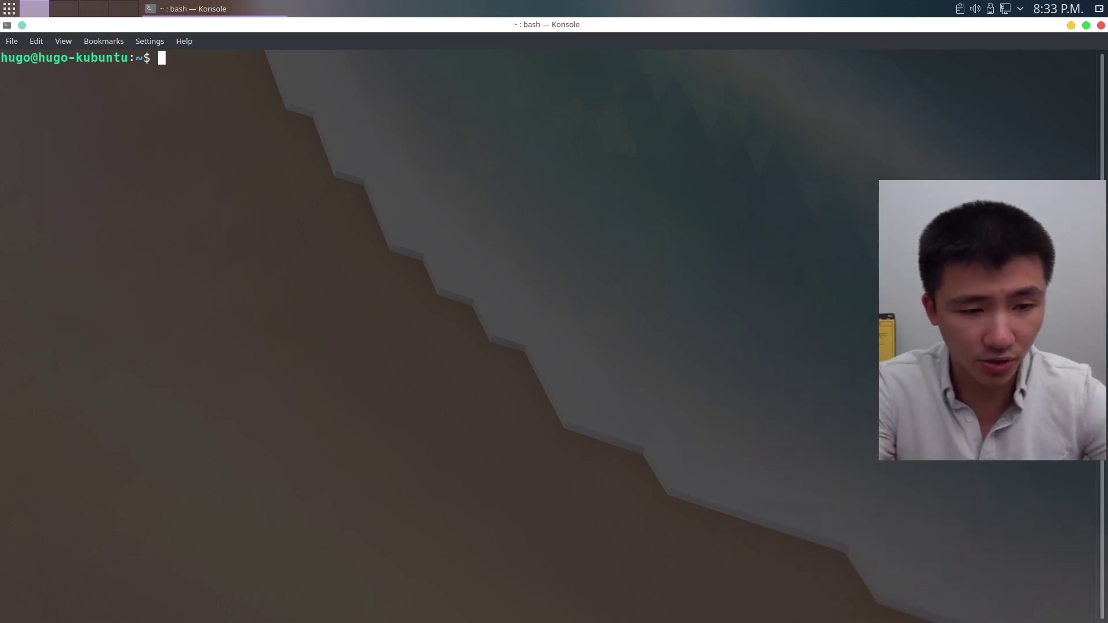
Run 'sudo apt update && sudo apt upgrade', then 'apt search latte-dock'
text(sudo )
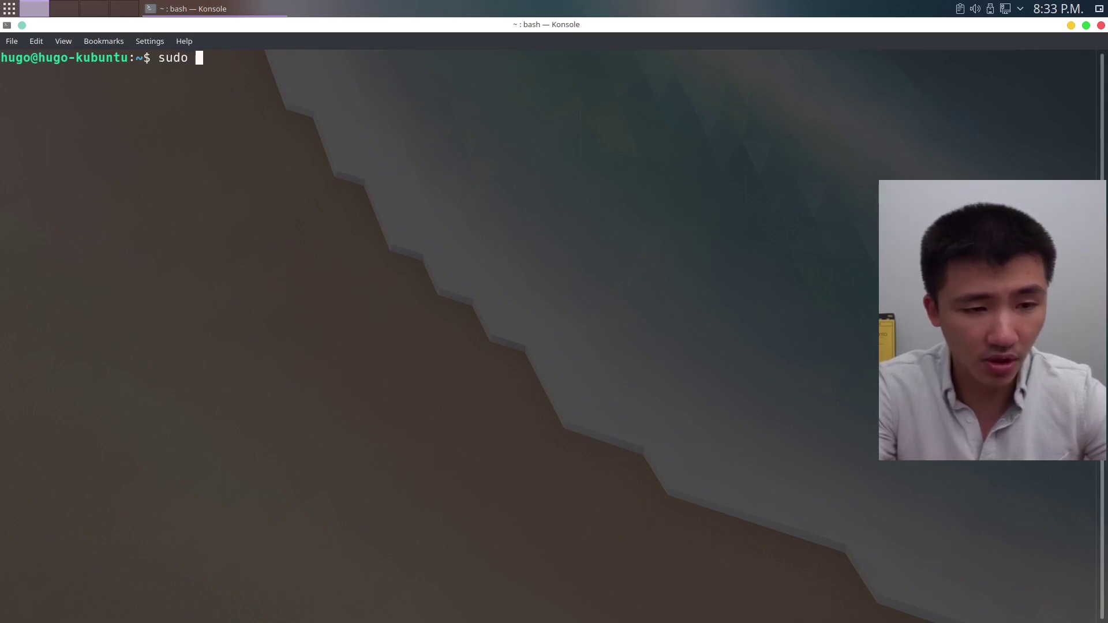
text(apt update &&)
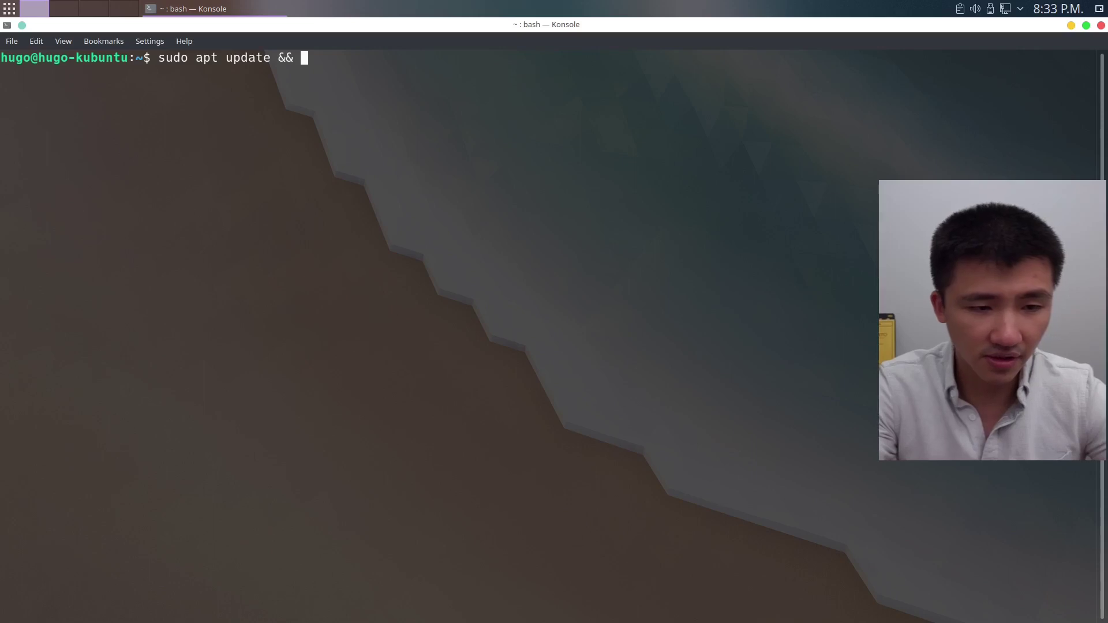
text( sudo apt u)
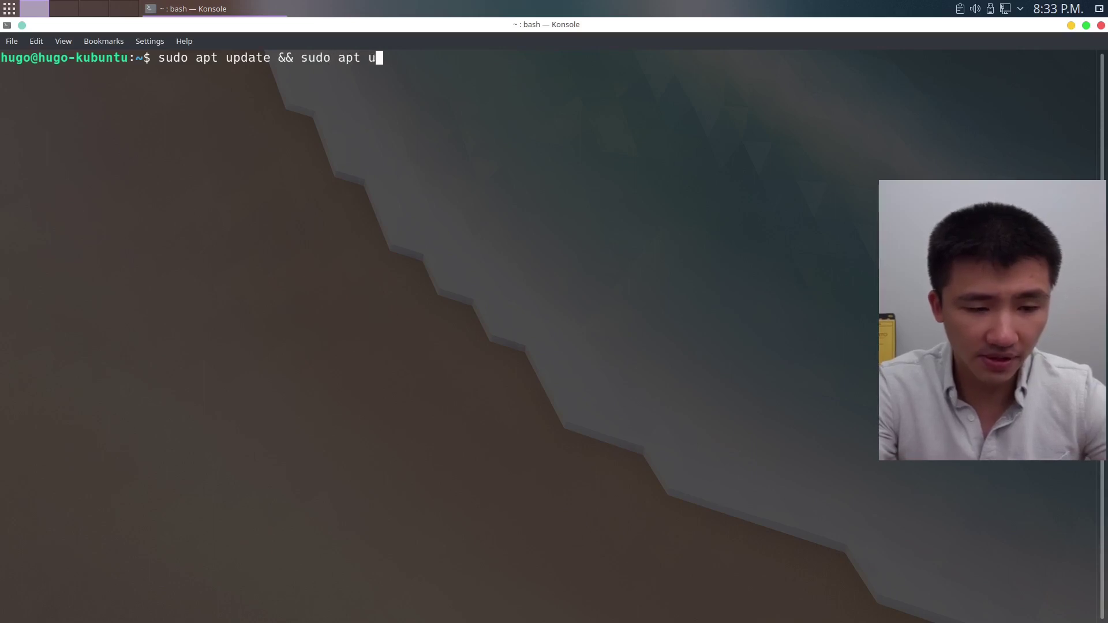
text(pgrade)
key(Return)
key(Return)
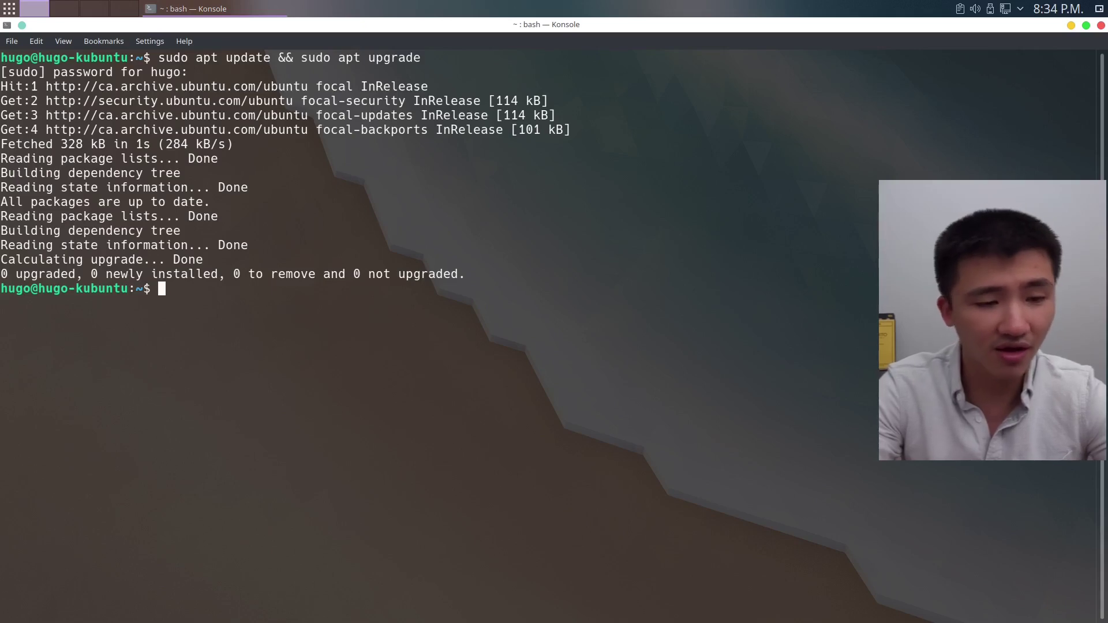
text(apt search latte-dock)
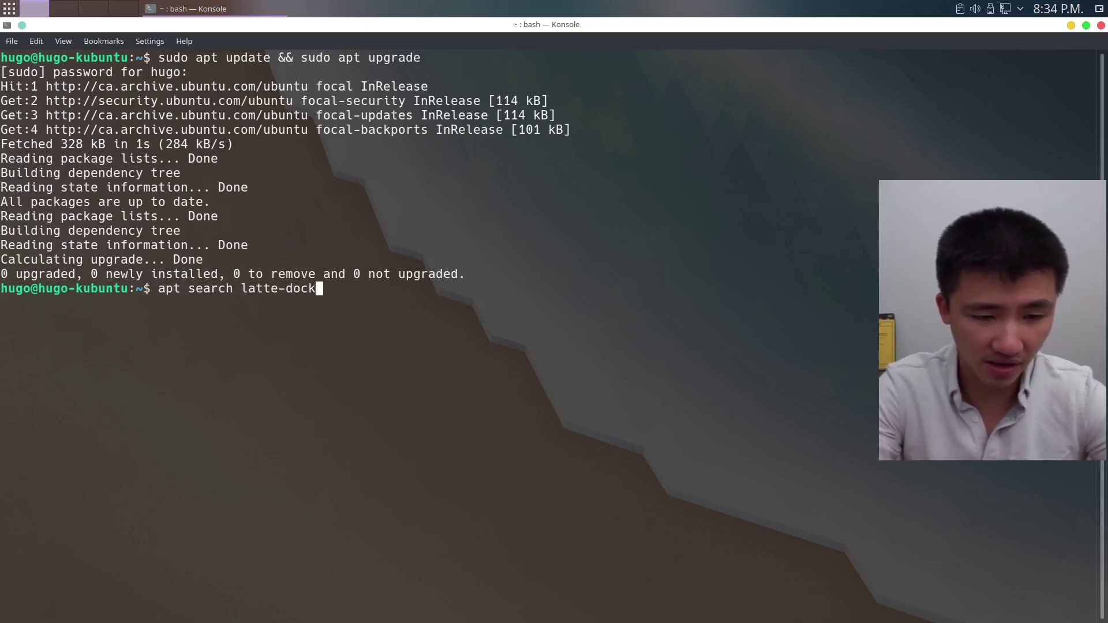
key(Return)
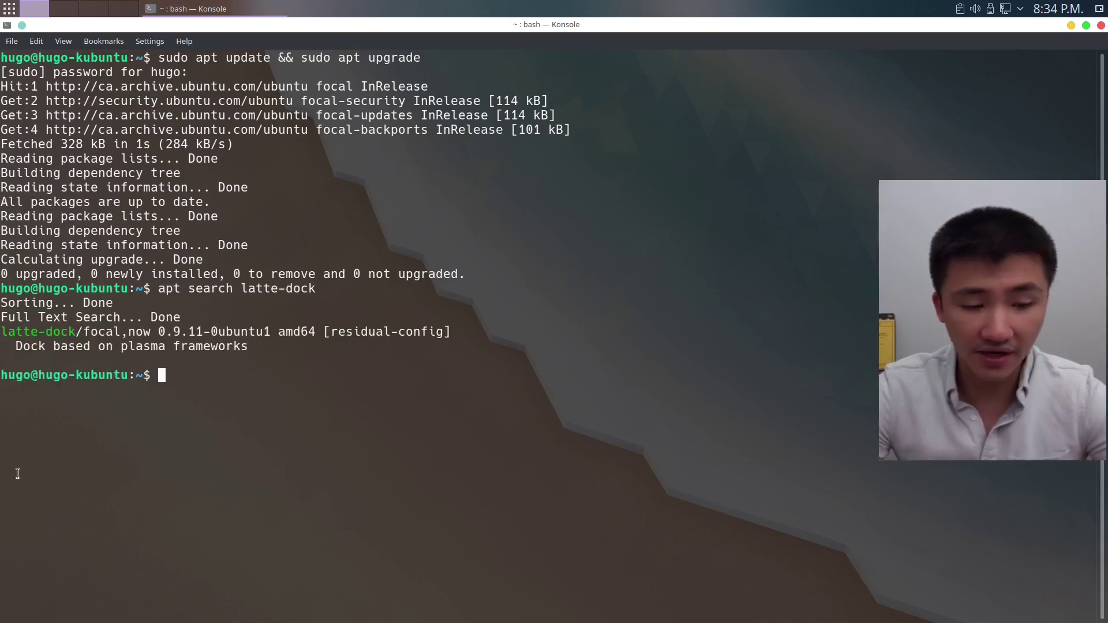
Copy the latte-dock package name and install it with 'sudo apt install latte-dock'
drag(3, 331, 72, 331)
key(cmd+c)
right_click(72, 331)
key(Escape)
text(sudo)
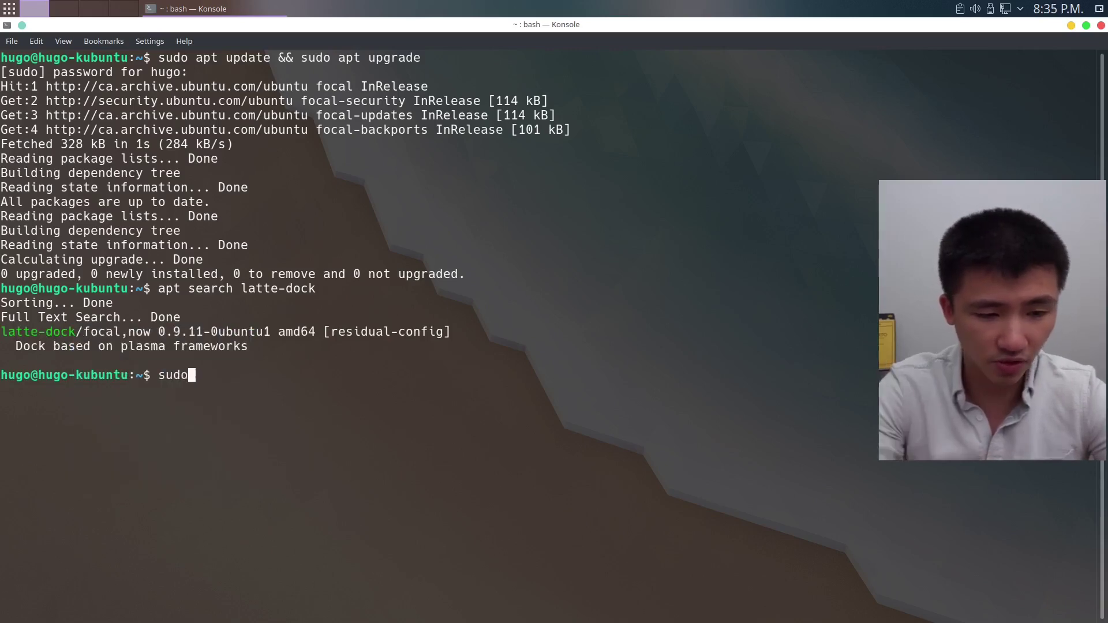
text( apt install)
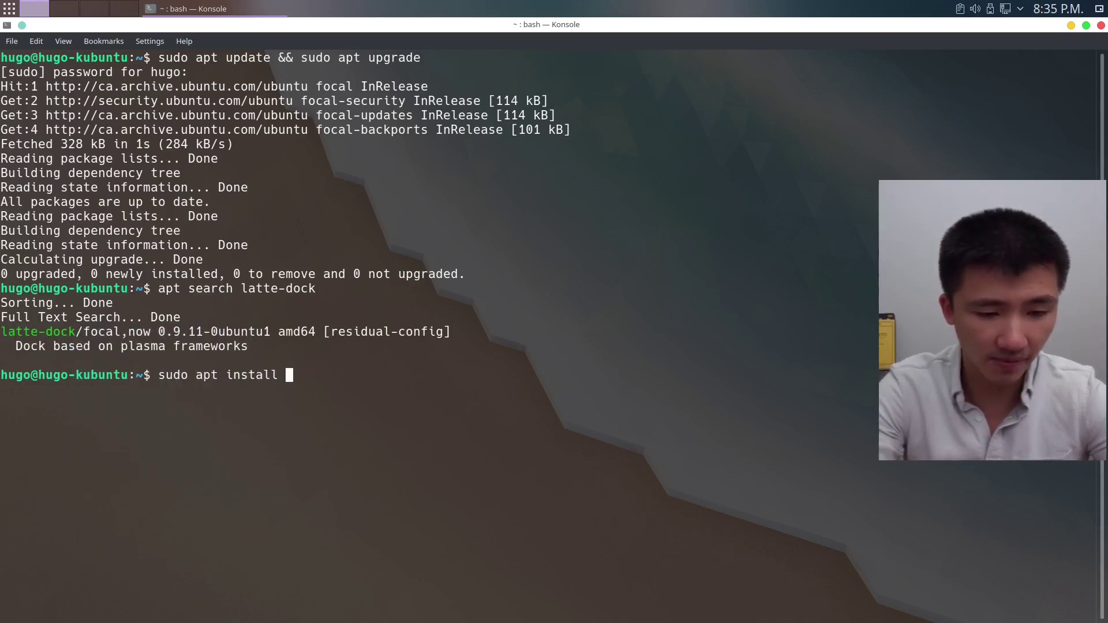
right_click(289, 414)
click(323, 435)
key(Return)
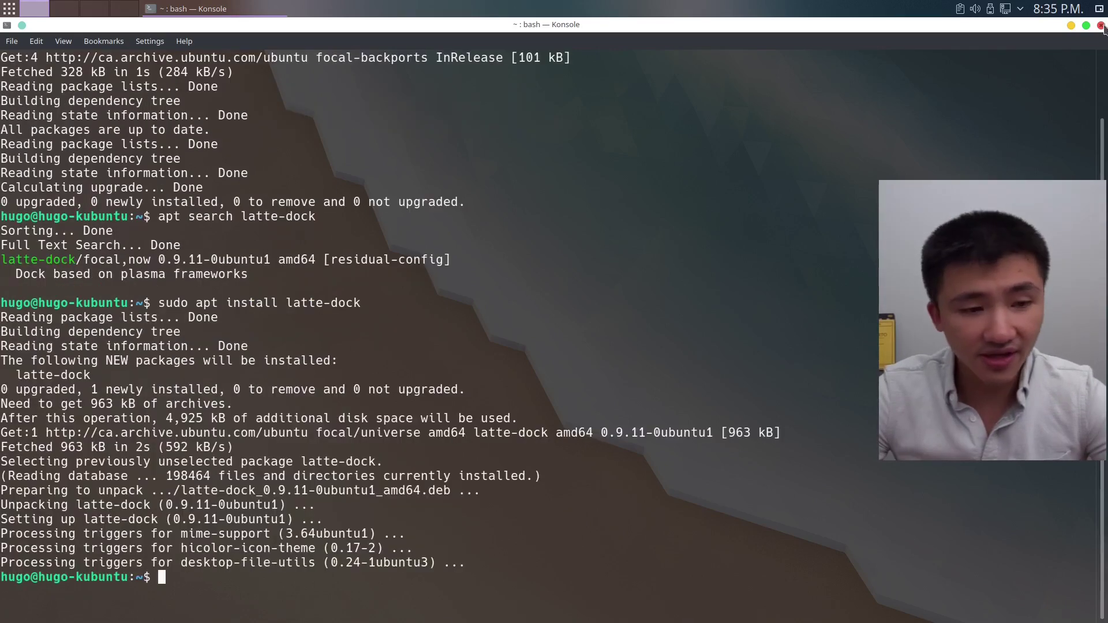
Close the terminal and launch Latte Dock from the launcher search 'lat'
click(1101, 25)
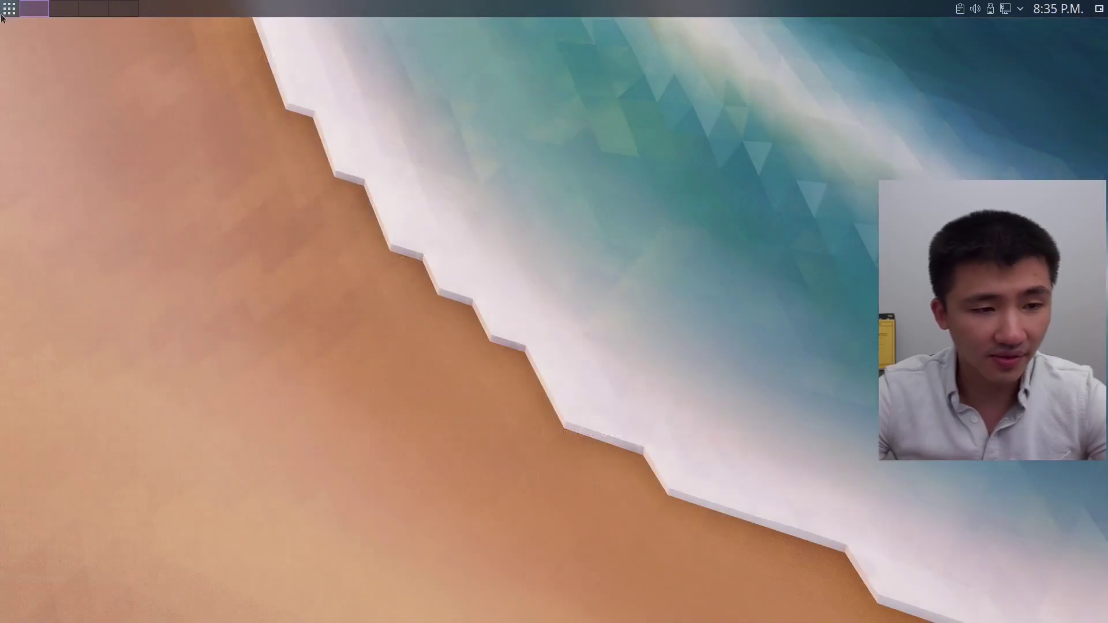
click(2, 11)
text(latt)
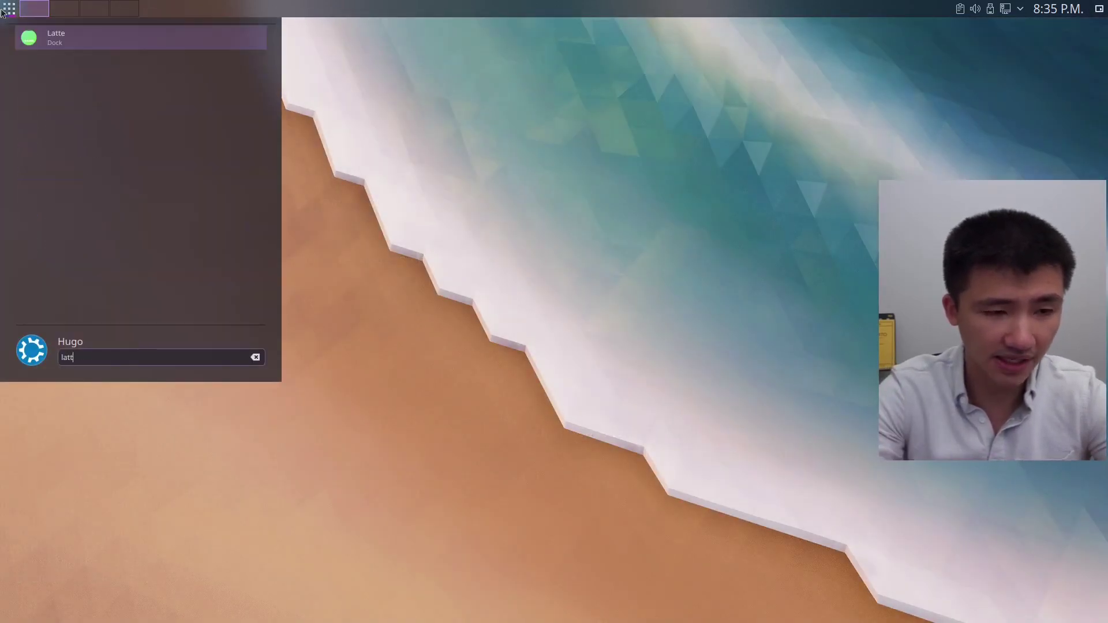
key(Return)
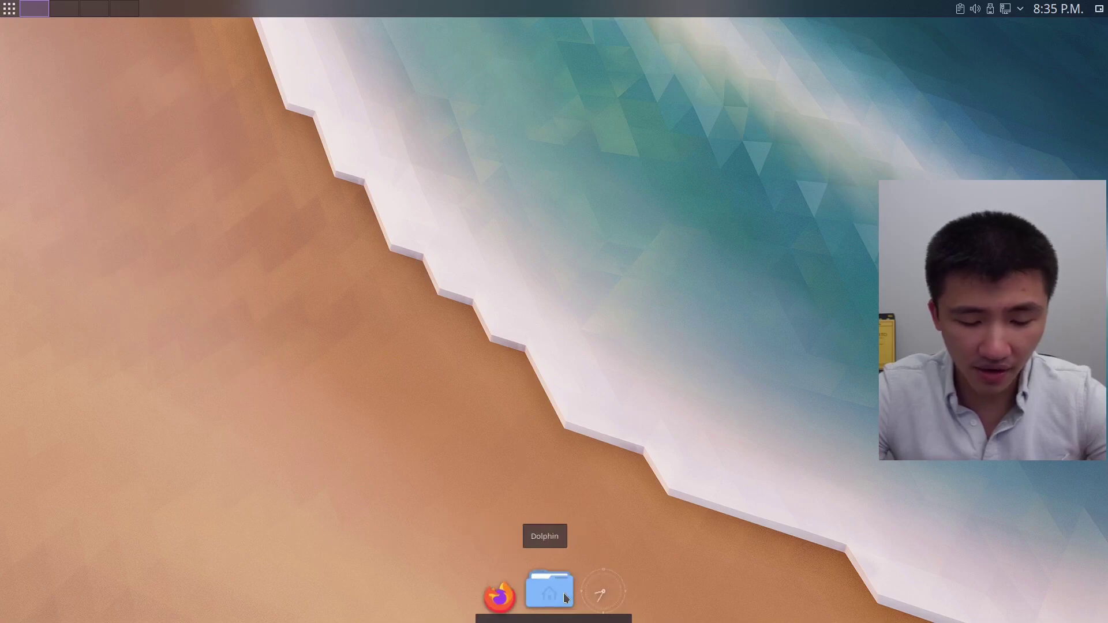
Set the dock's location to Bottom with Center alignment in Dock Settings
right_click(566, 599)
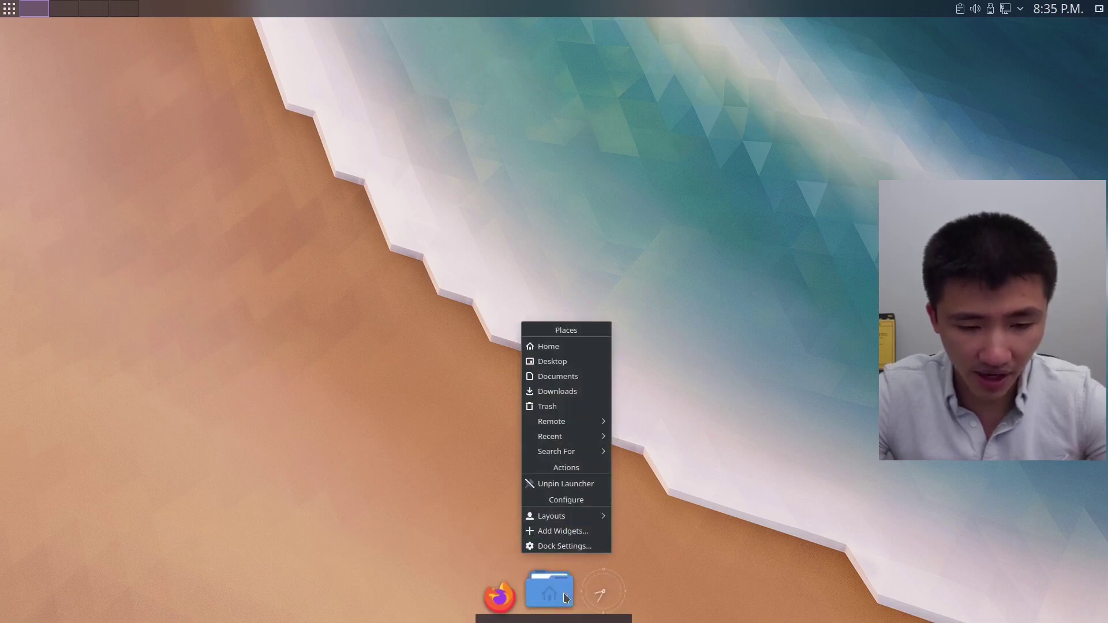
click(571, 549)
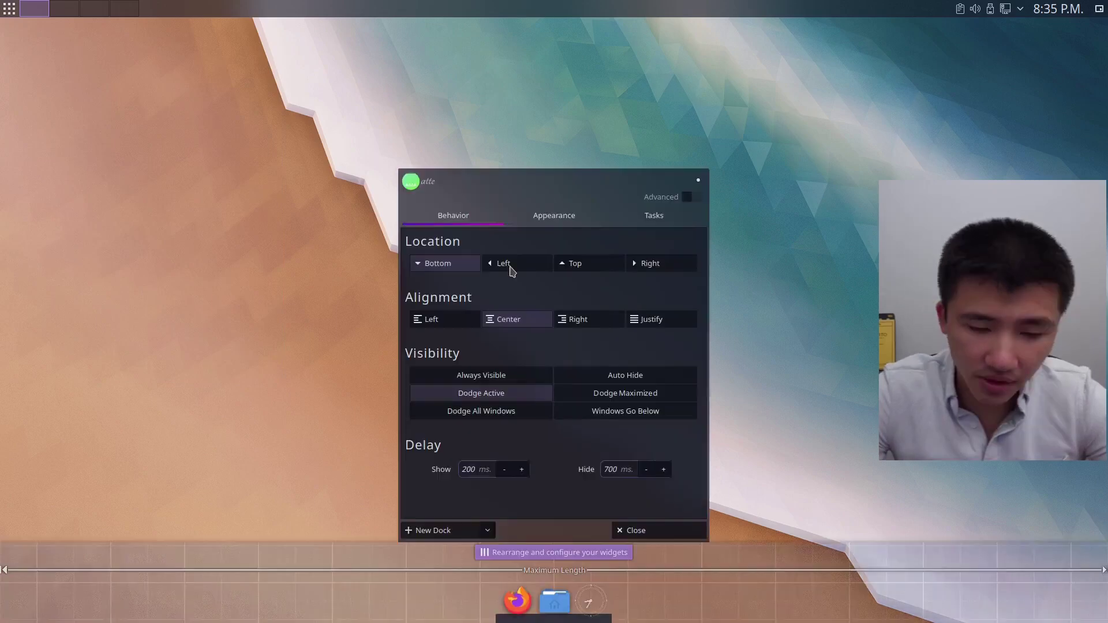
click(514, 270)
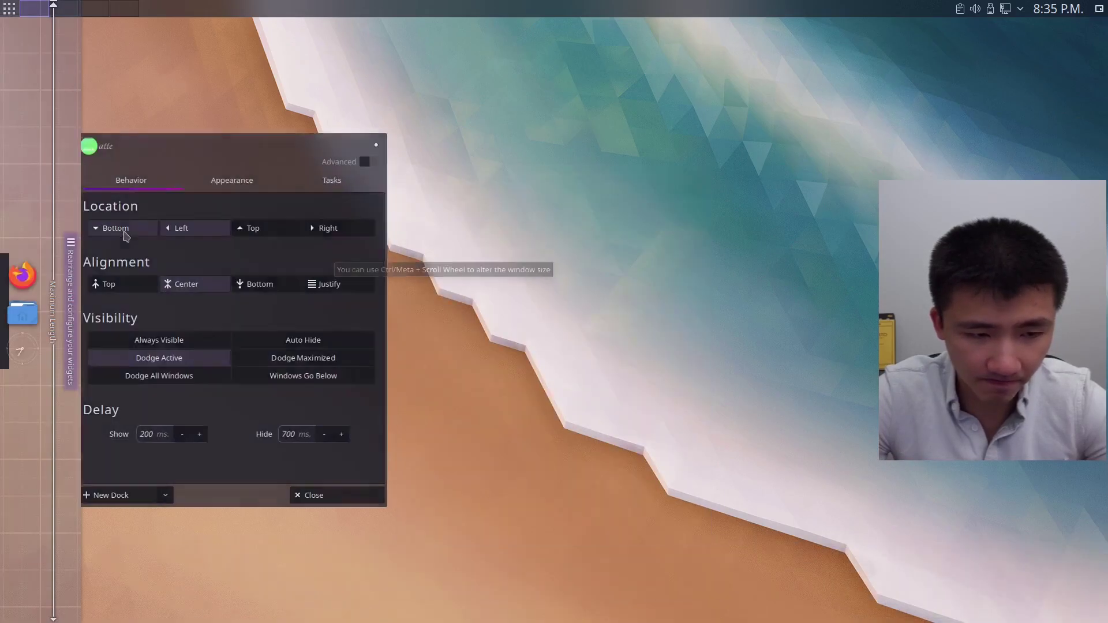
click(101, 229)
click(508, 319)
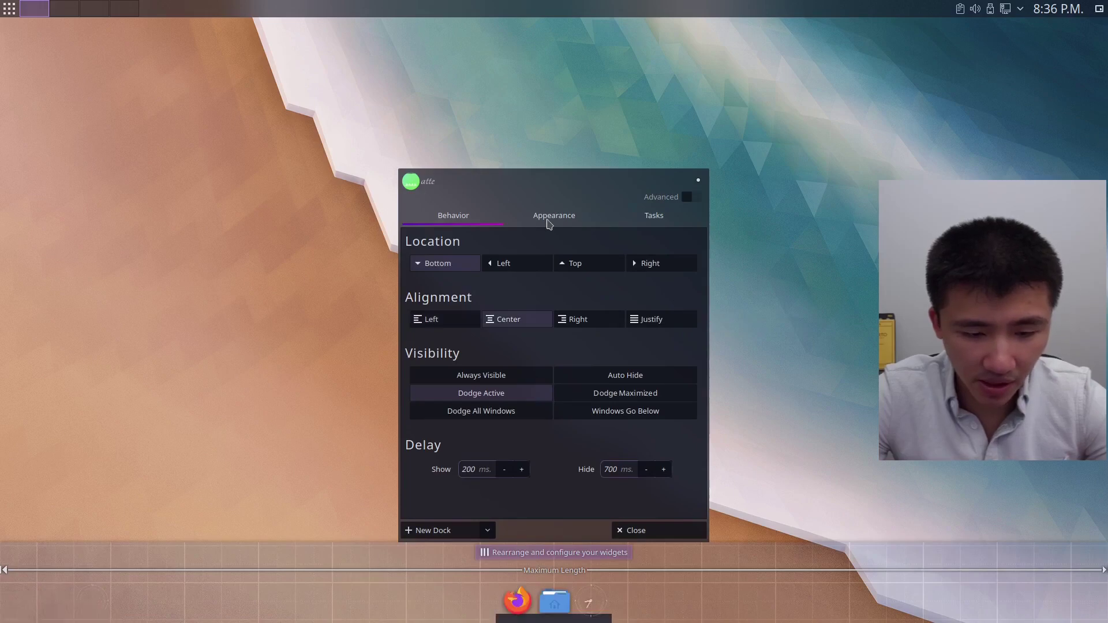
Set the dock background size to 12% in the Appearance settings
click(551, 219)
scroll(559, 283, up, 4)
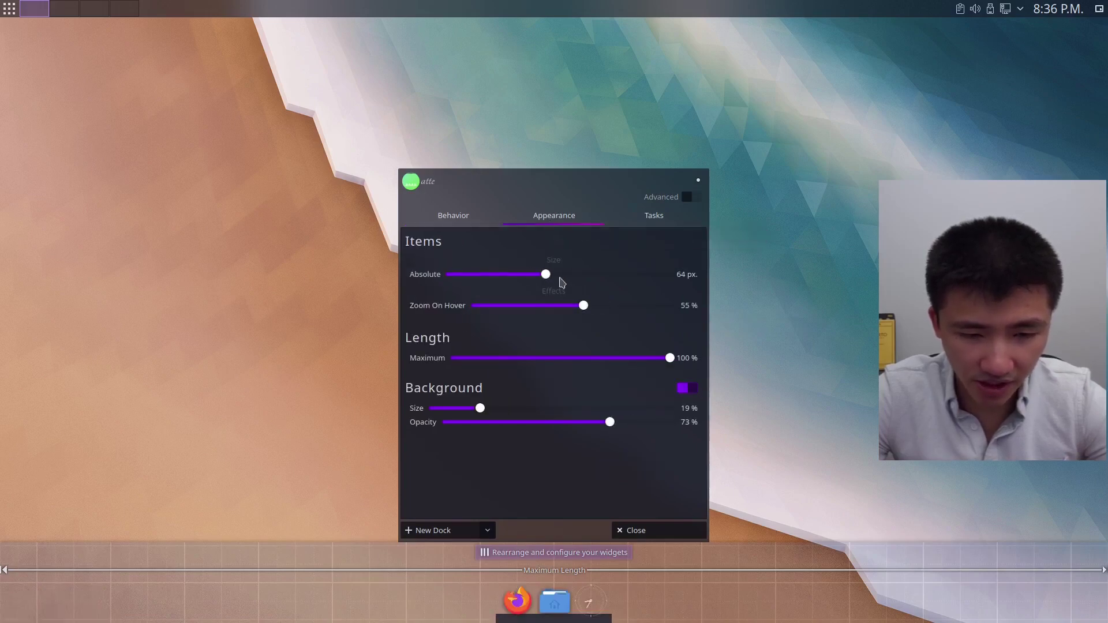
scroll(559, 298, down, 2)
scroll(558, 298, down, 1)
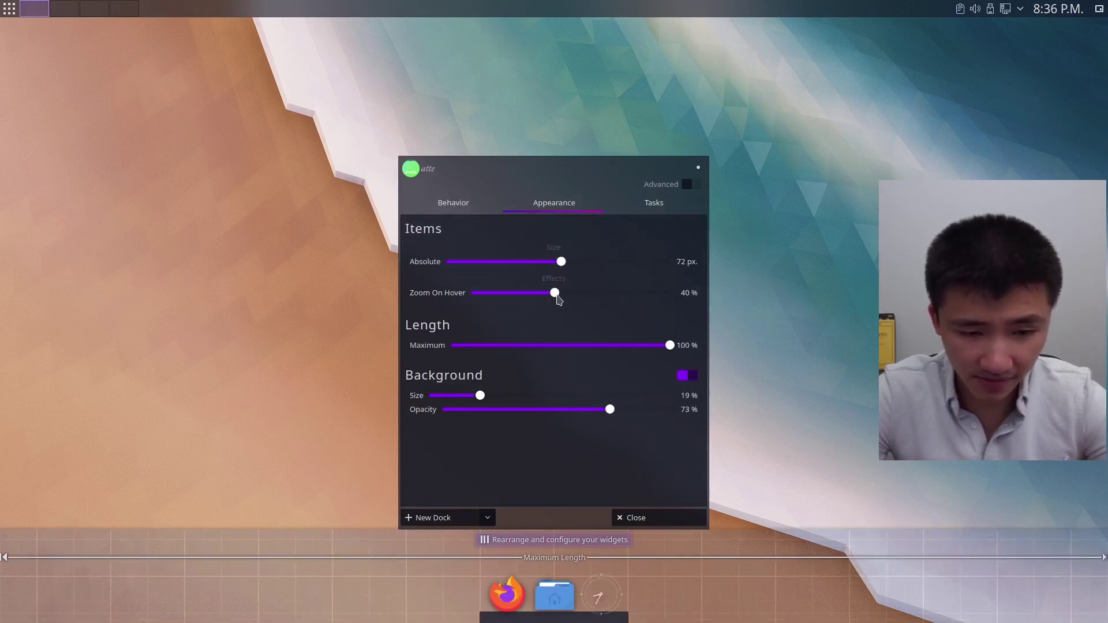
scroll(559, 298, up, 1)
drag(480, 403, 521, 420)
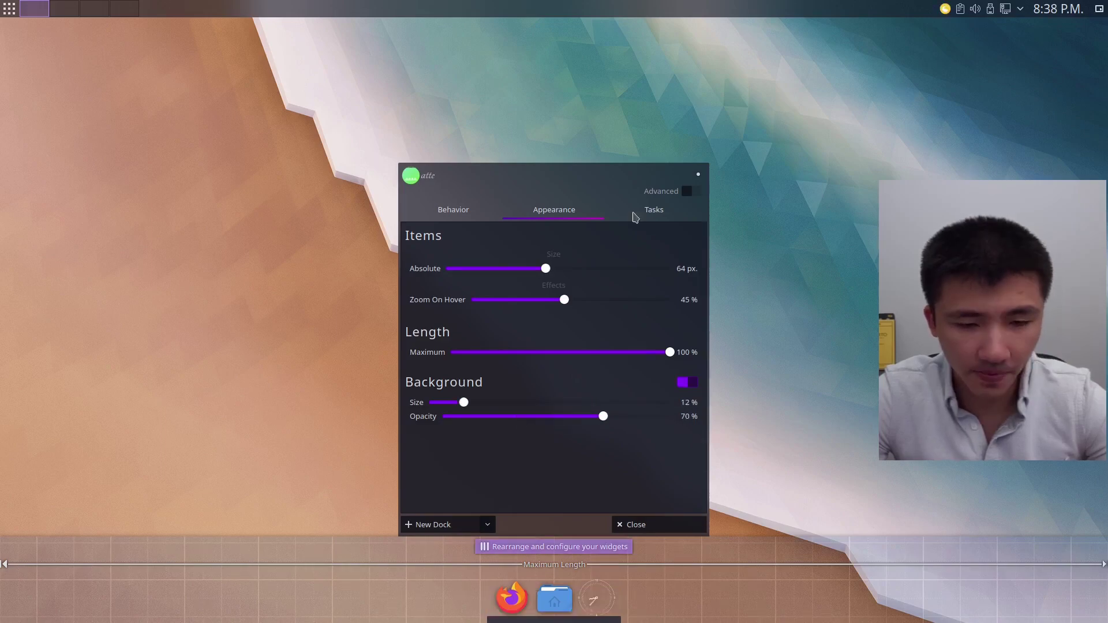
click(638, 217)
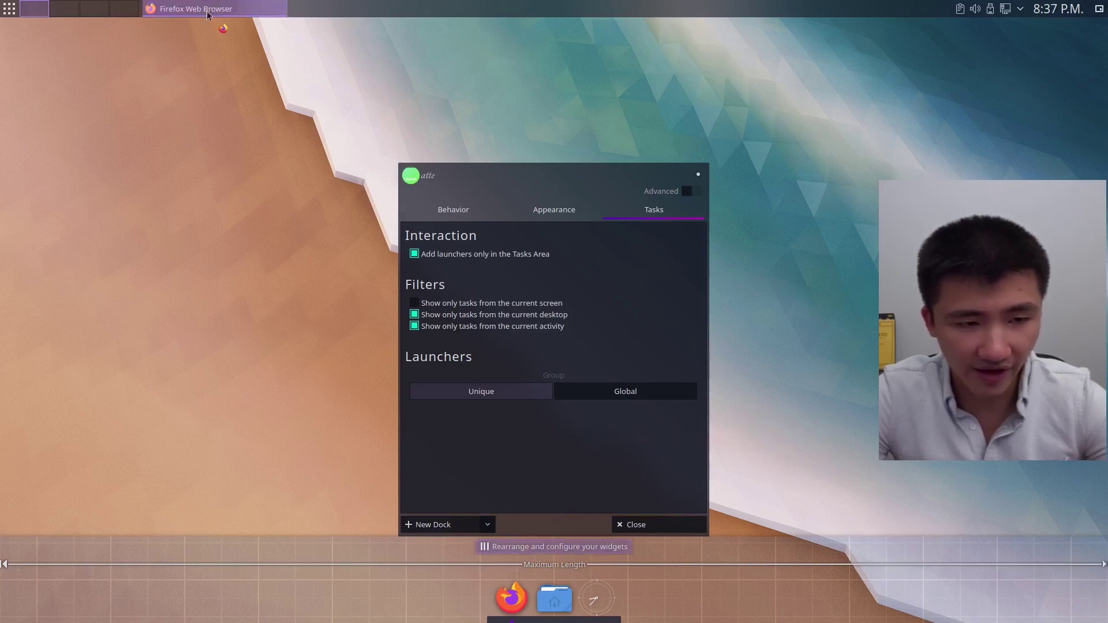
Close the dock settings, open Firefox from the dock, and switch to Desktop 2
mouse_move(208, 14)
click(346, 402)
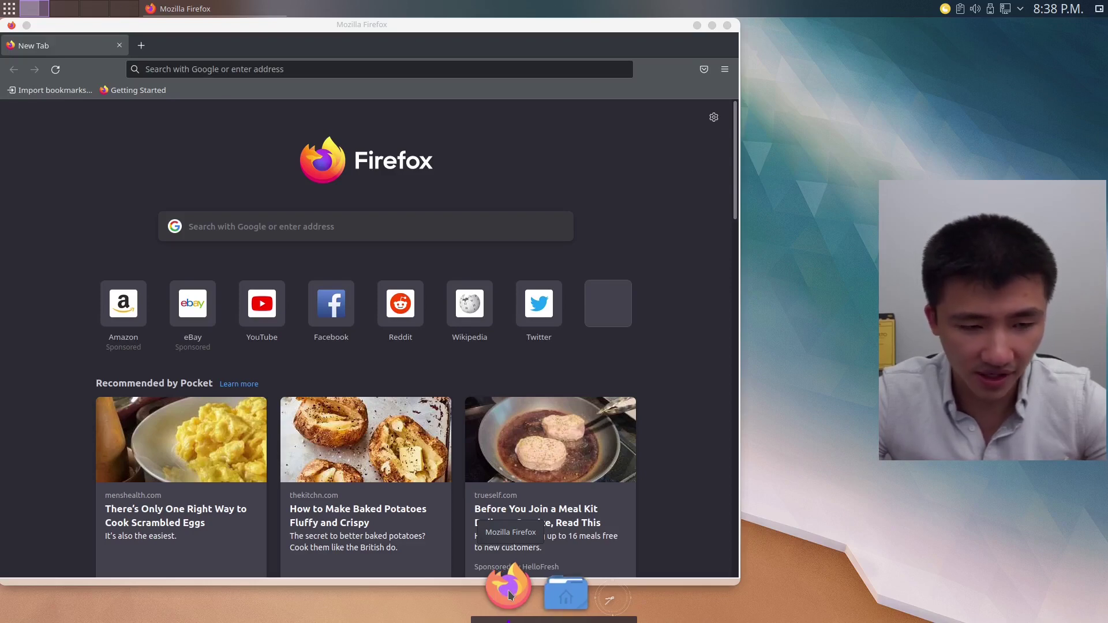
click(66, 10)
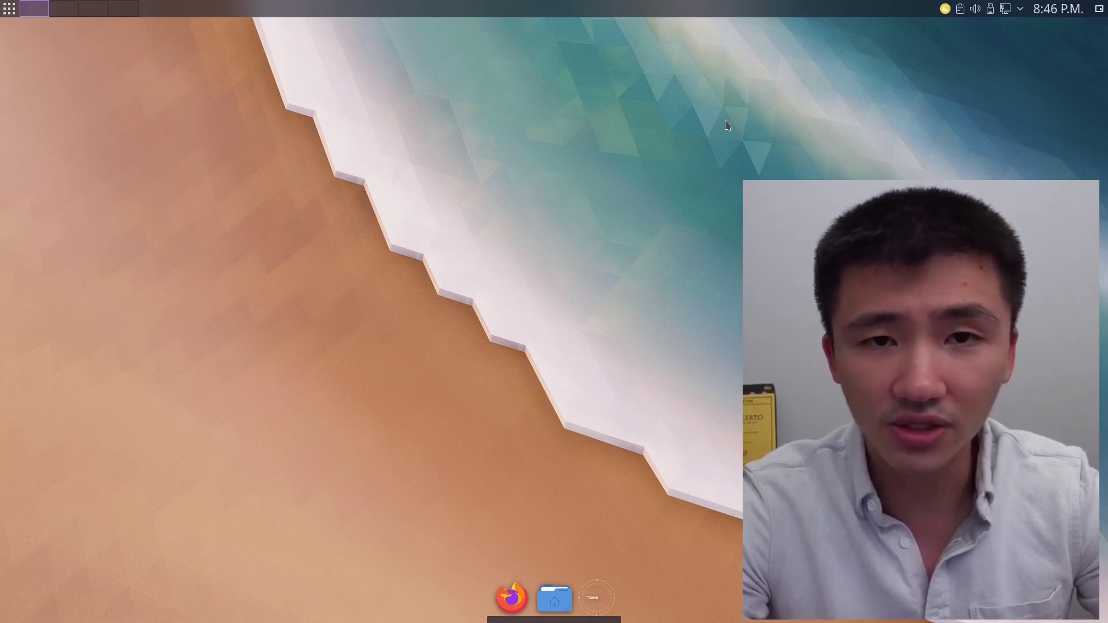
Launch Firefox from a KRunner search for 'browser'
key(alt+space)
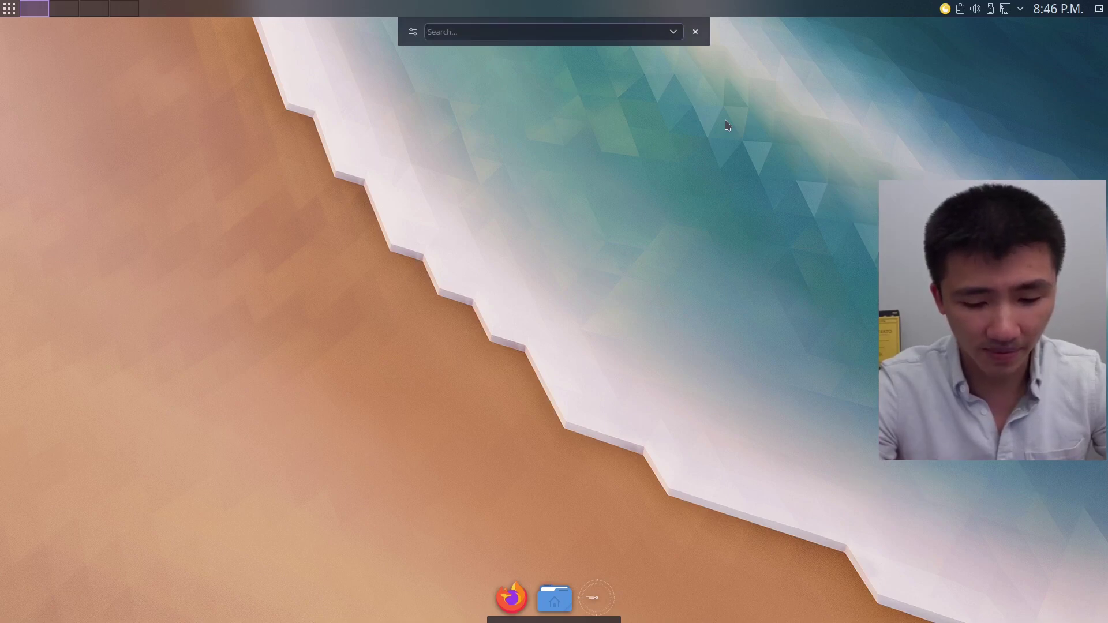
text(b)
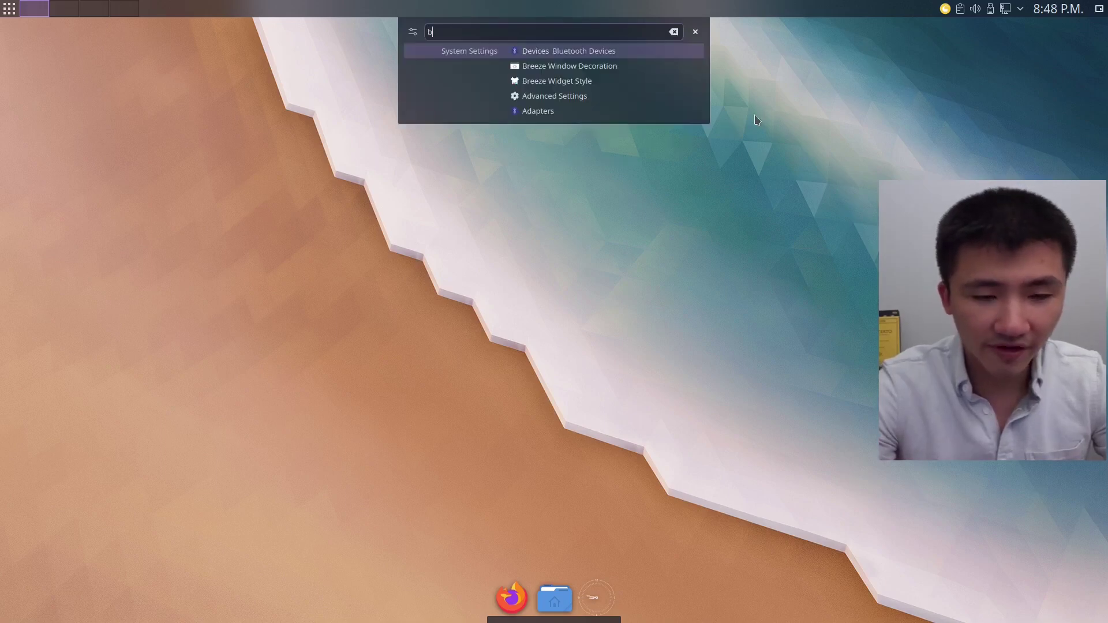
text(rowser)
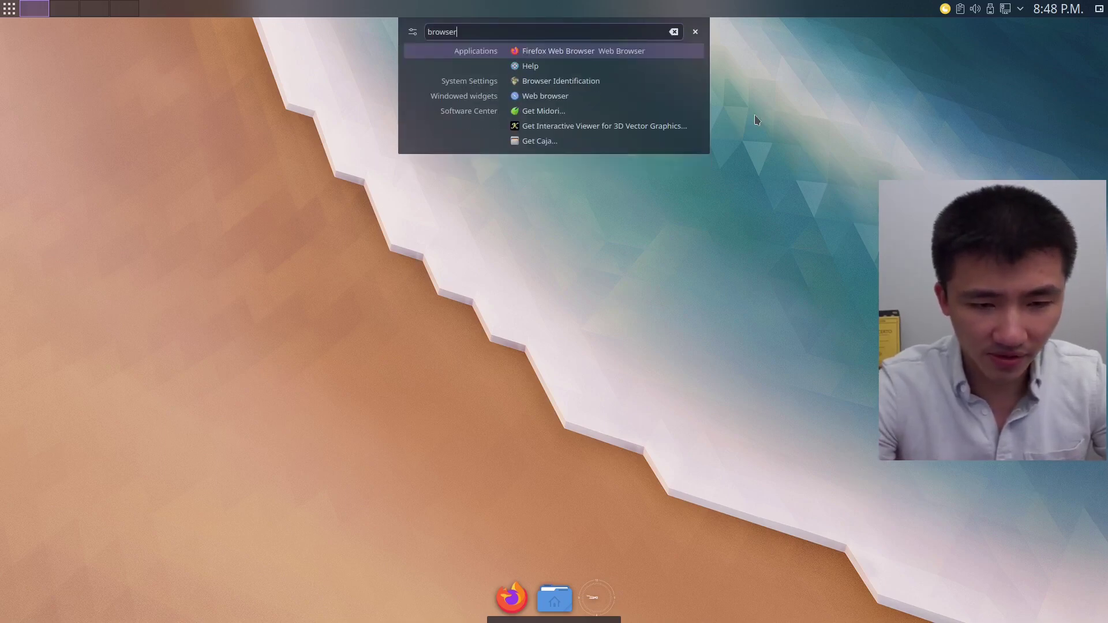
key(Return)
In KRunner, try '1+1', then query 'date' to show Thursday, August 19, 2021
key(alt+space)
text(1+1)
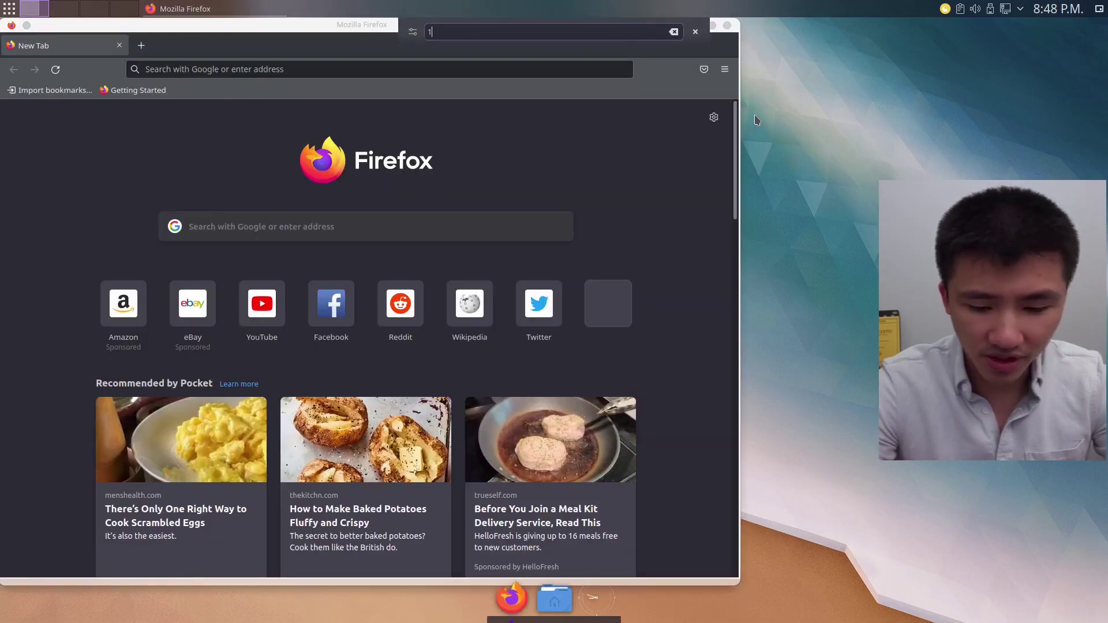
key(BackSpace)
key(BackSpace)
key(BackSpace)
text(date)
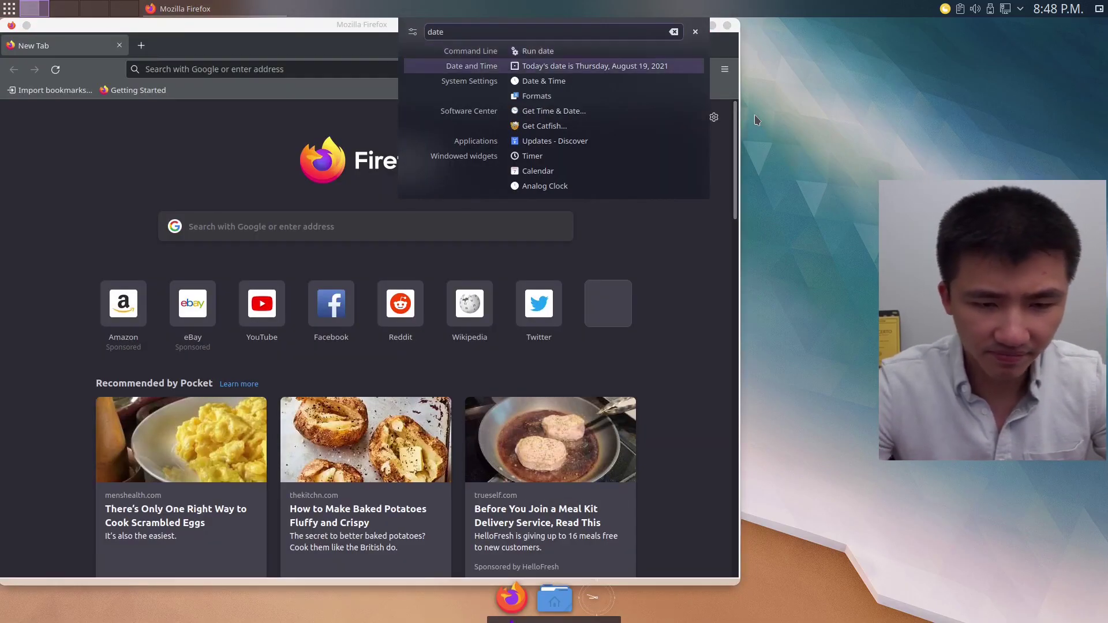
Disable the Software Center plugin in KRunner's plugin settings
click(413, 33)
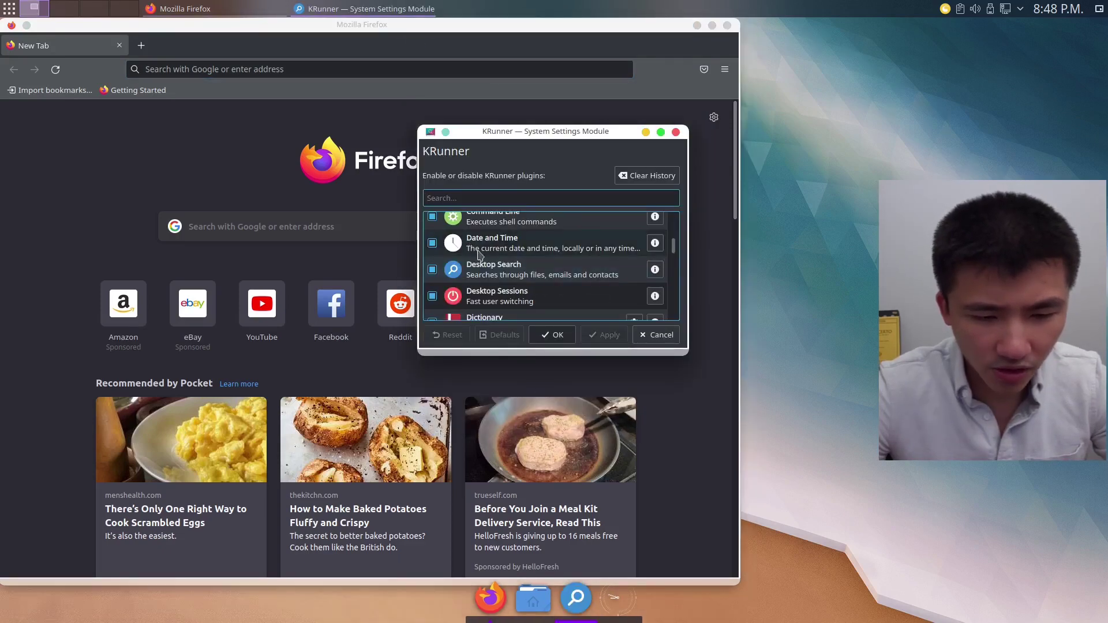
scroll(480, 255, up, 1)
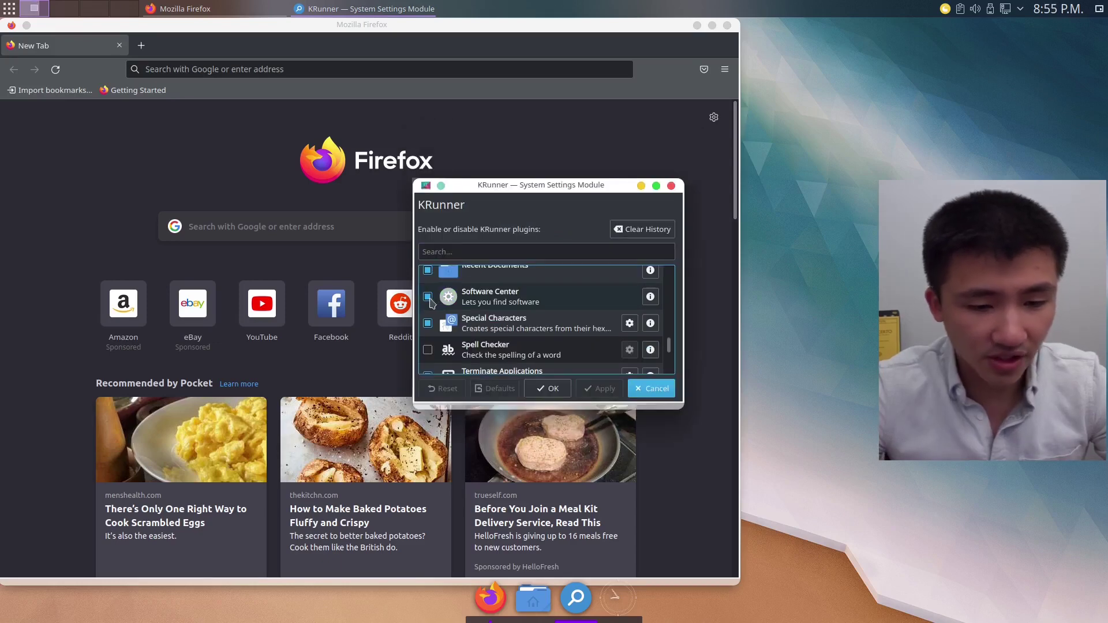
click(429, 299)
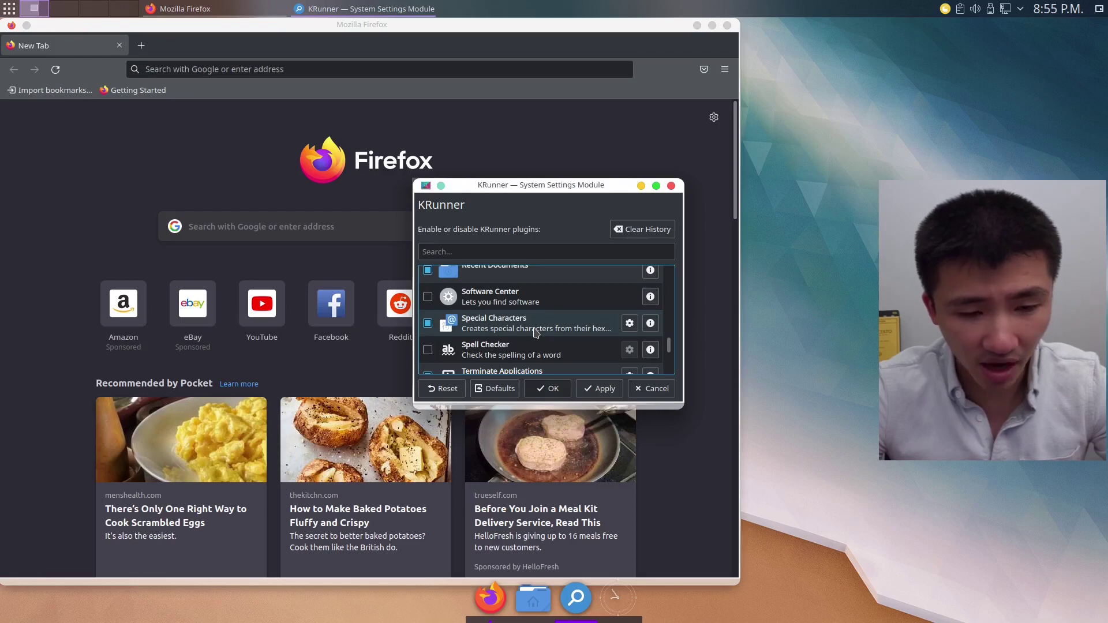
scroll(536, 333, down, 2)
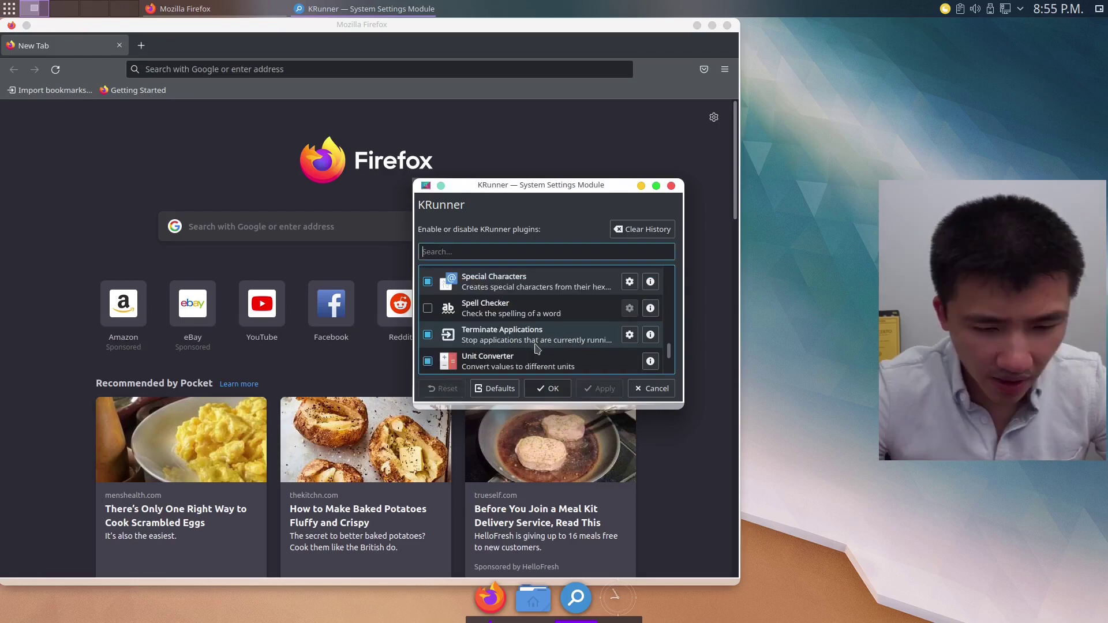
scroll(542, 346, down, 3)
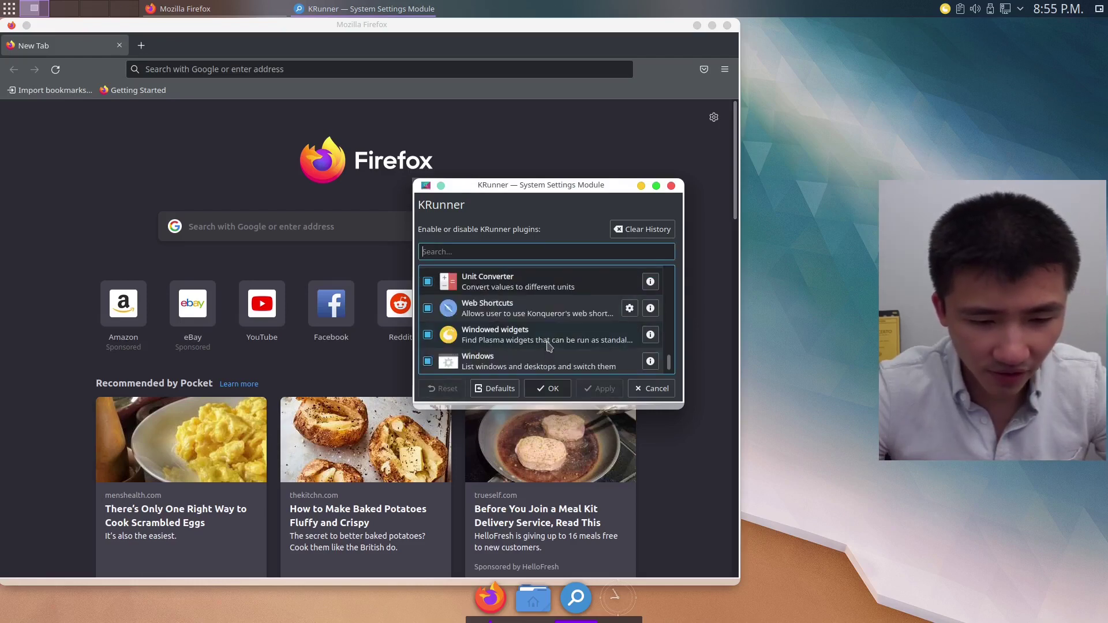
Search '100 usd to cad' in KRunner to convert currency
scroll(549, 346, up, 3)
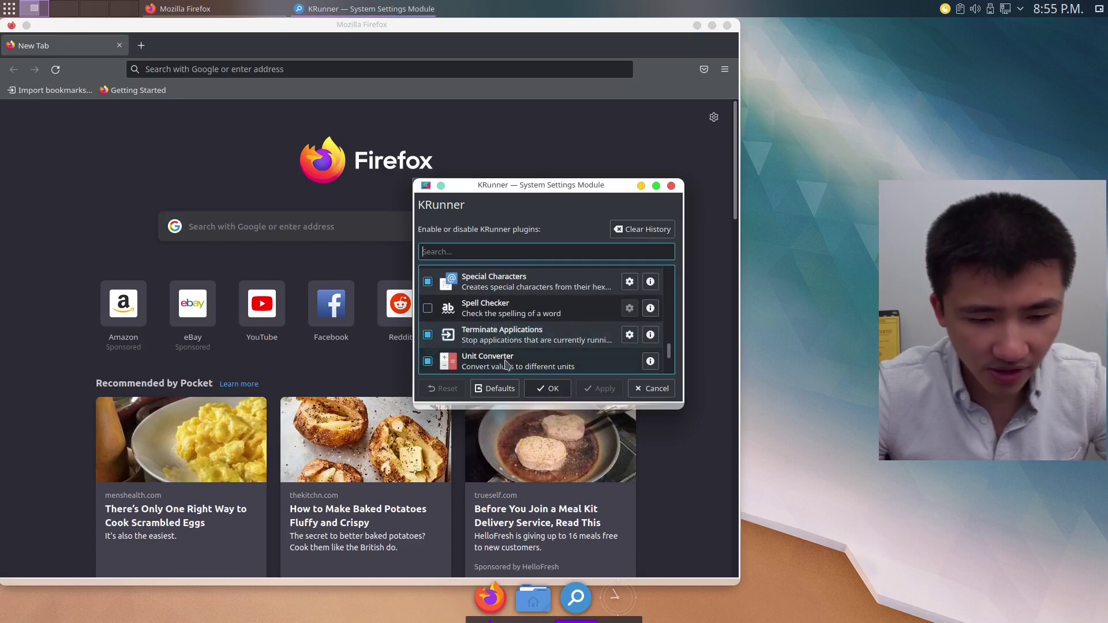
key(alt+space)
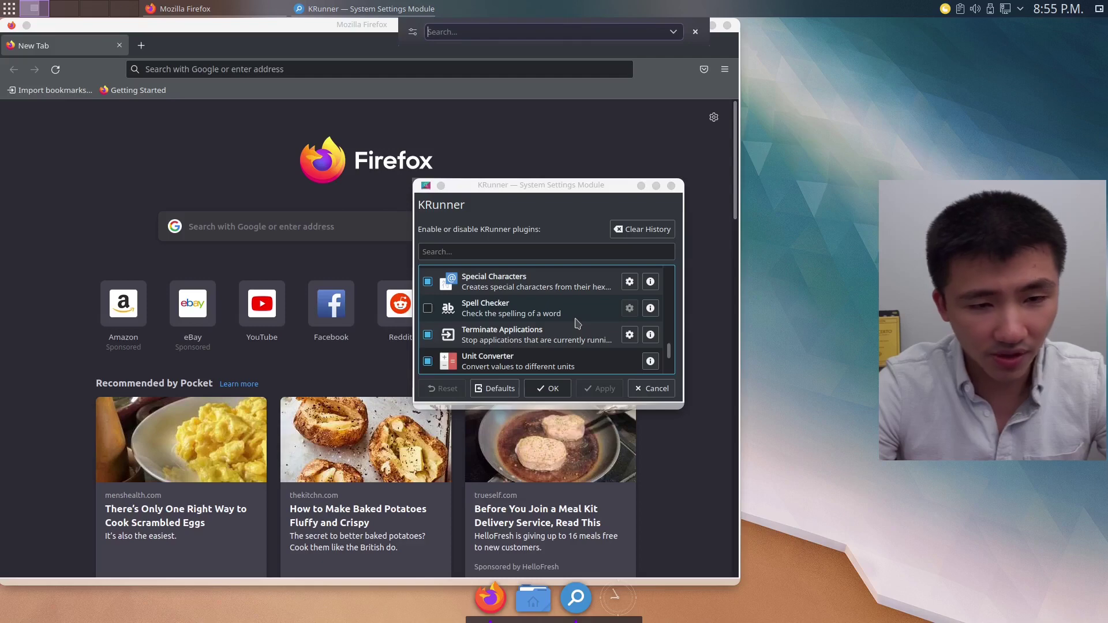
text(100 us)
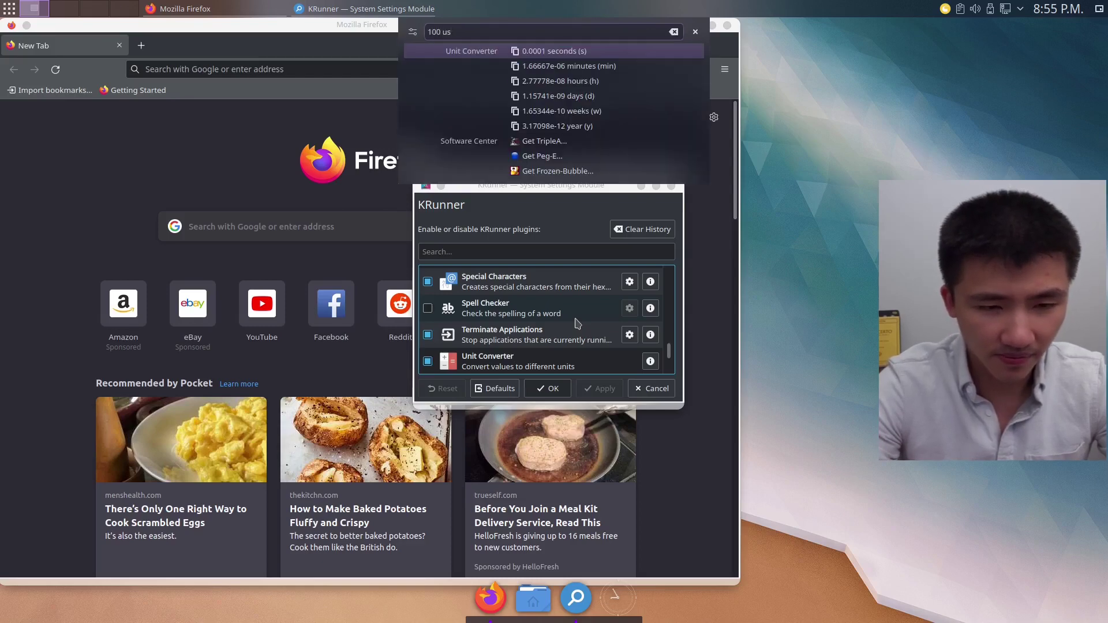
text(d to ca)
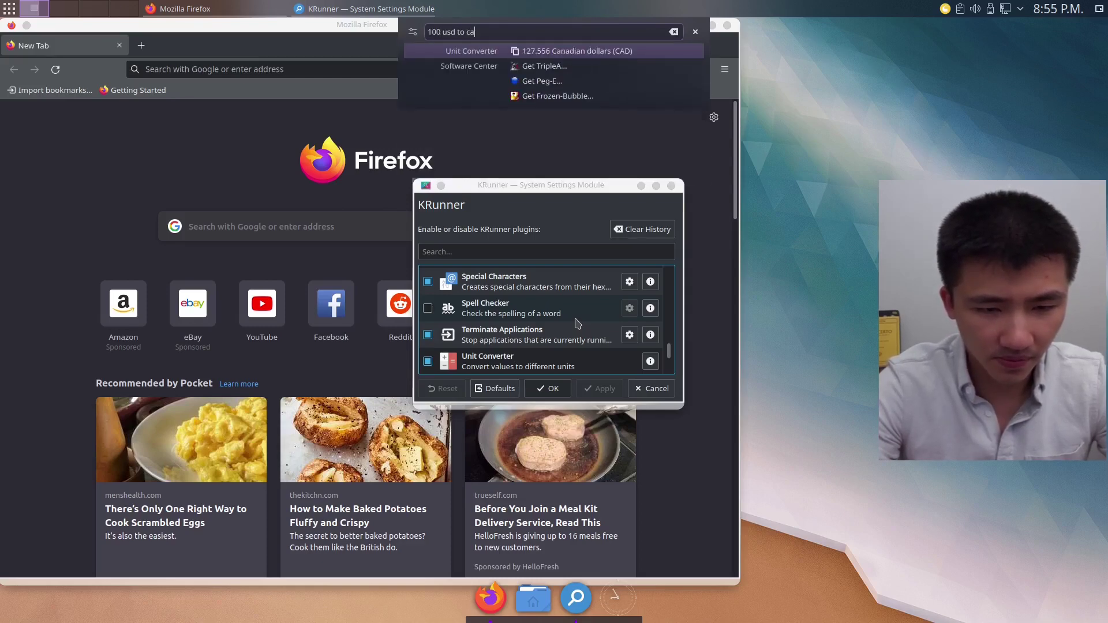
text(d)
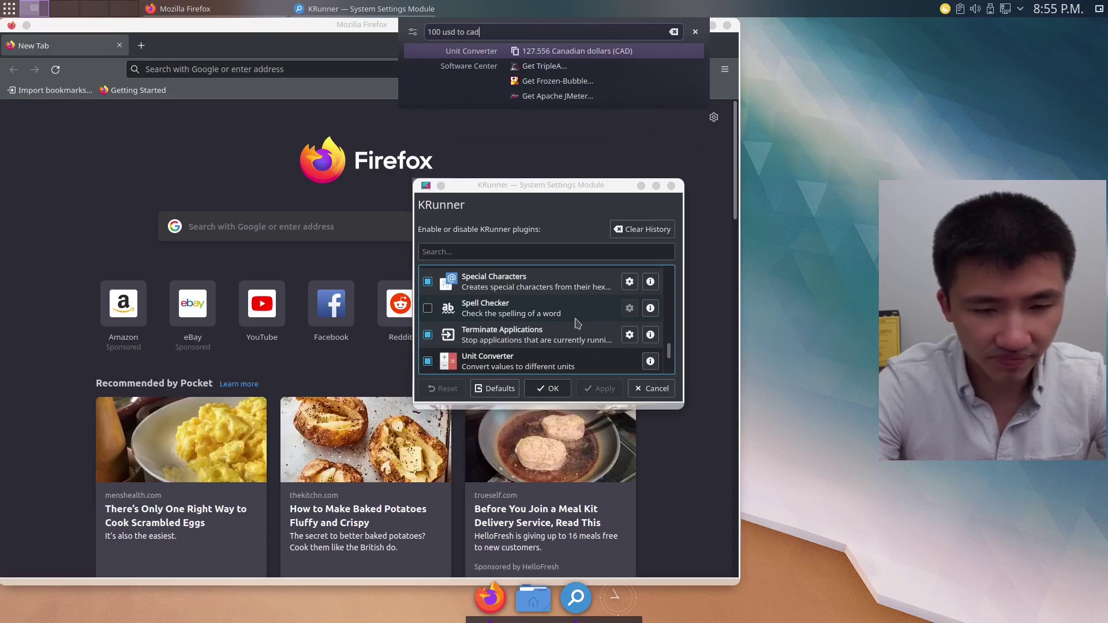